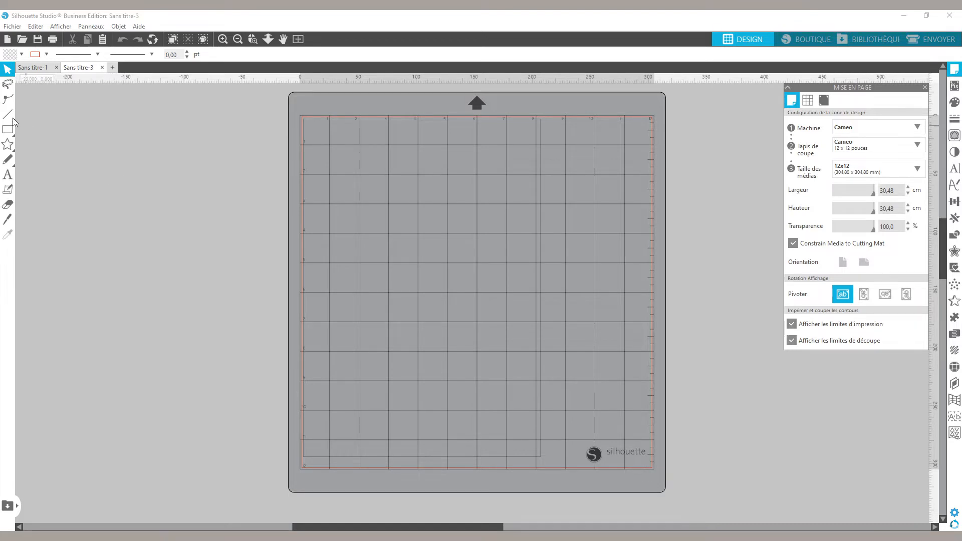
Draw an arc of about 7 cm radius near the middle of the mat, close it into a full circle and select it
mouse_move(8, 119)
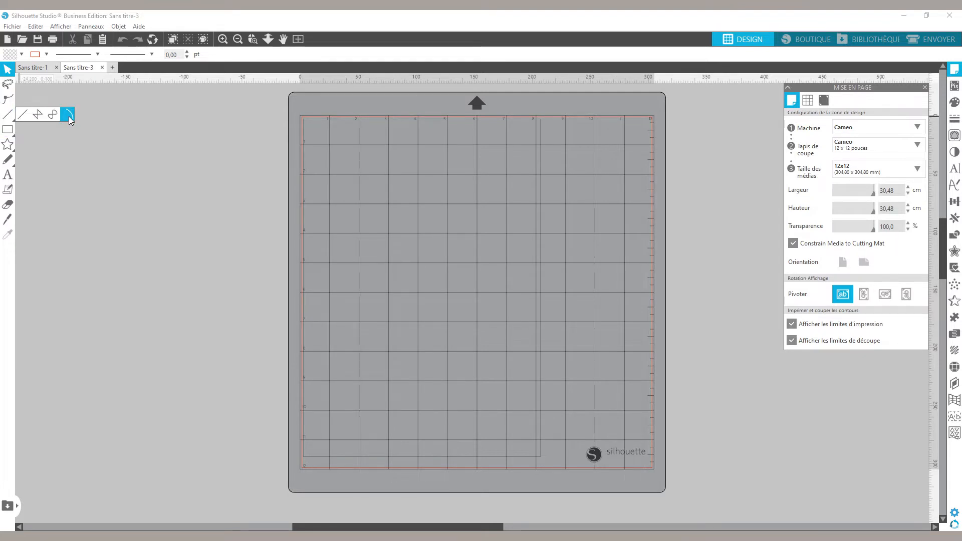
click(69, 117)
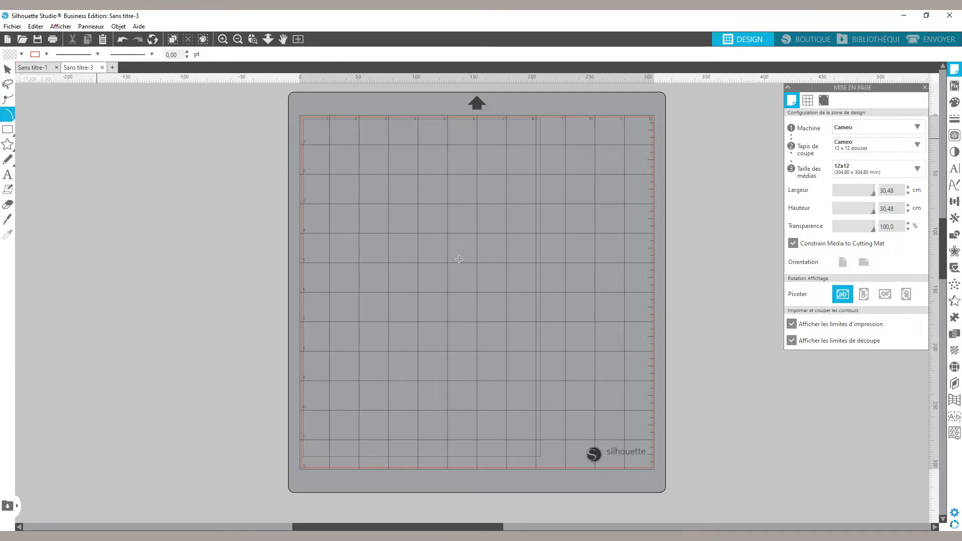
drag(450, 267, 531, 268)
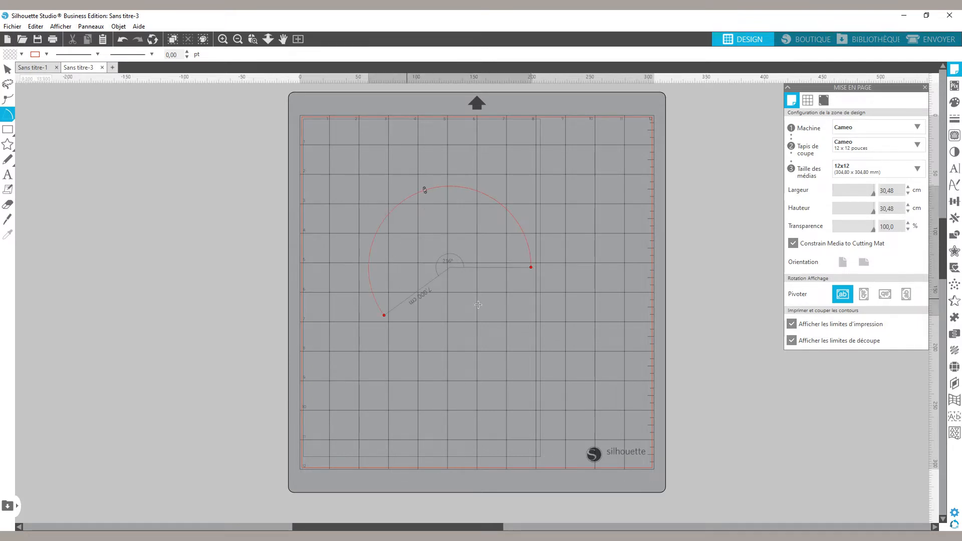
click(523, 265)
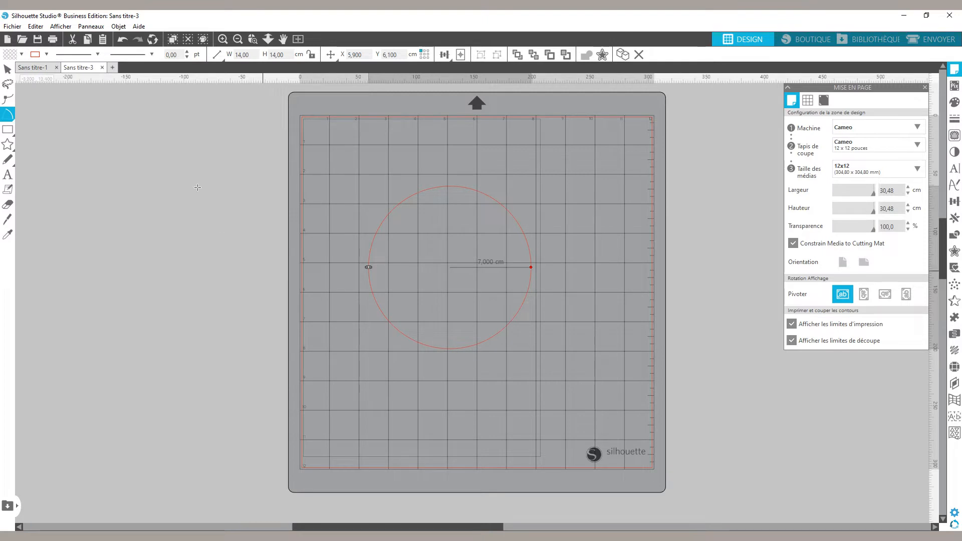
click(7, 71)
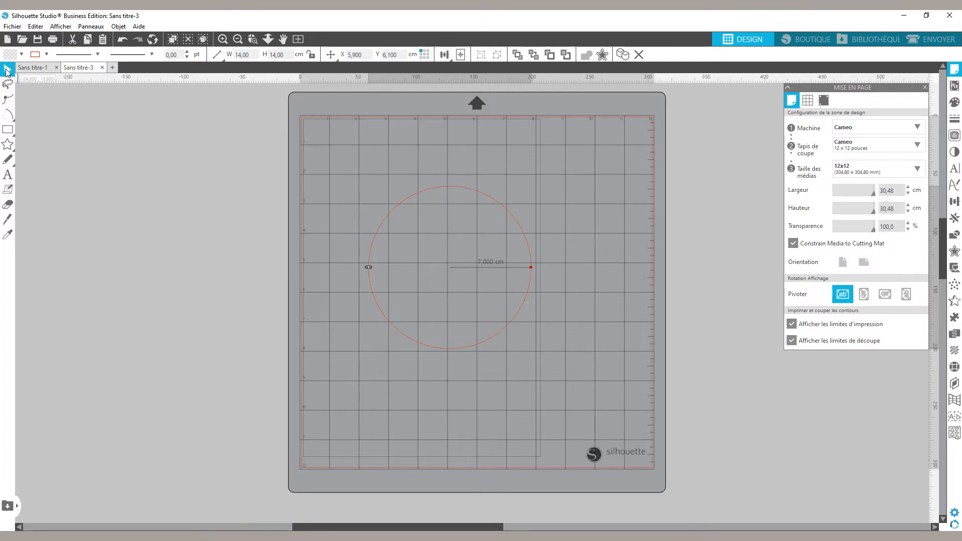
click(456, 193)
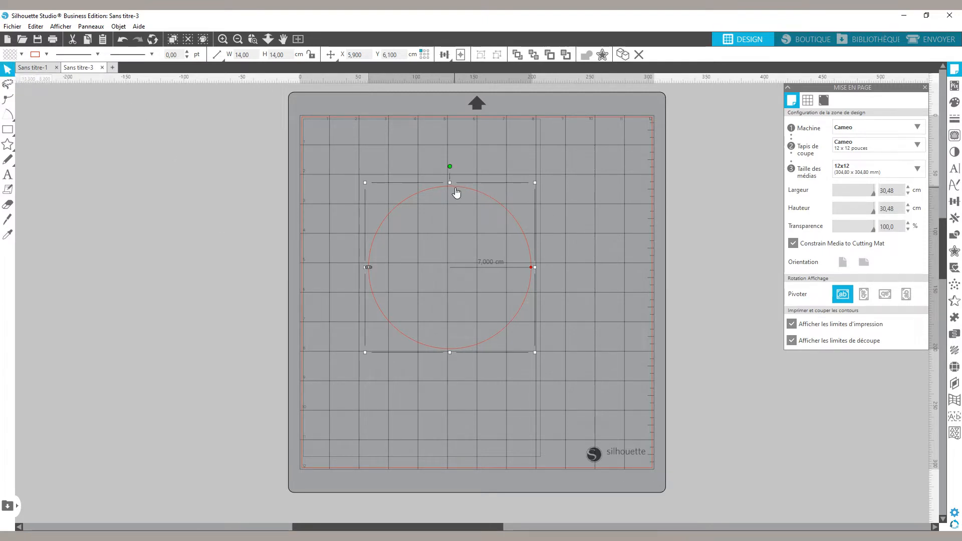
Show all graphics in the library and filter the file types to Motif imprimable only
click(253, 40)
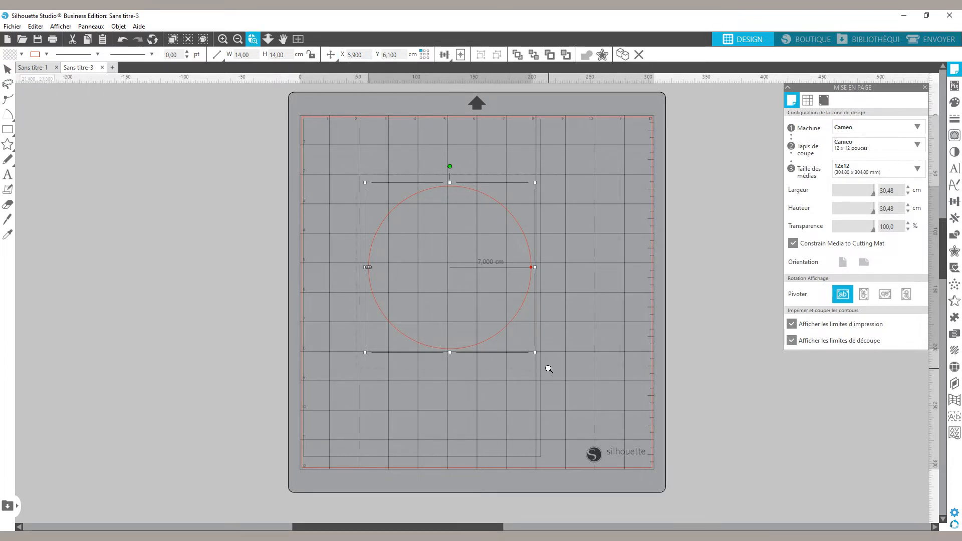
drag(549, 369, 549, 368)
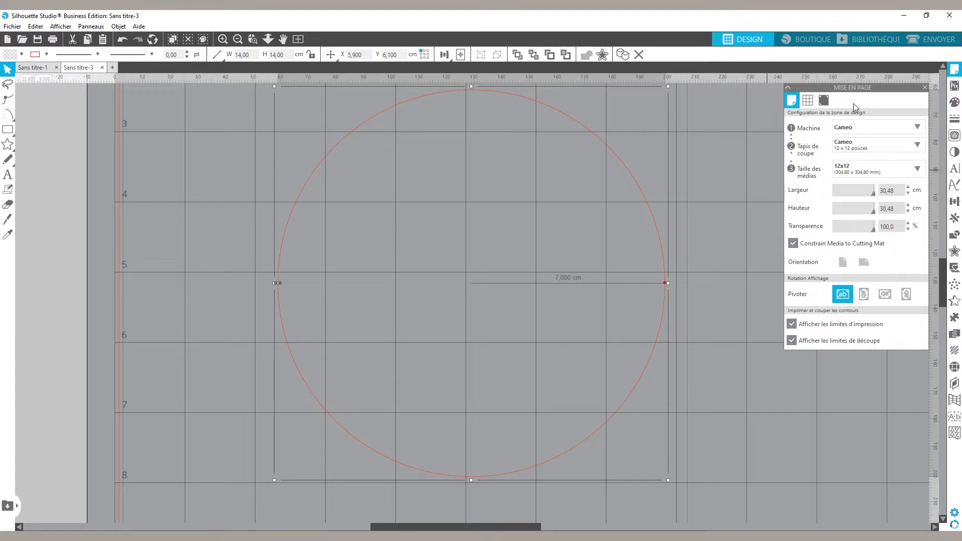
click(876, 38)
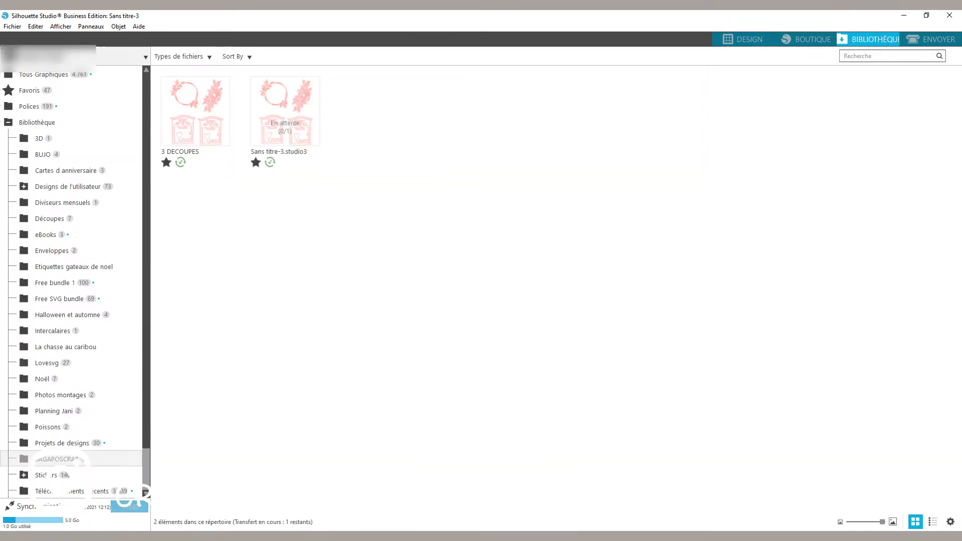
click(46, 76)
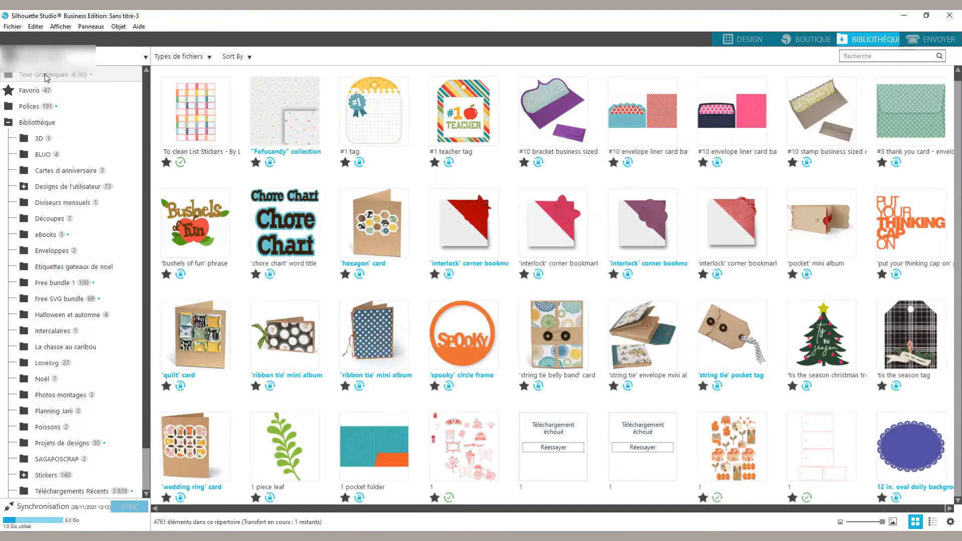
click(185, 58)
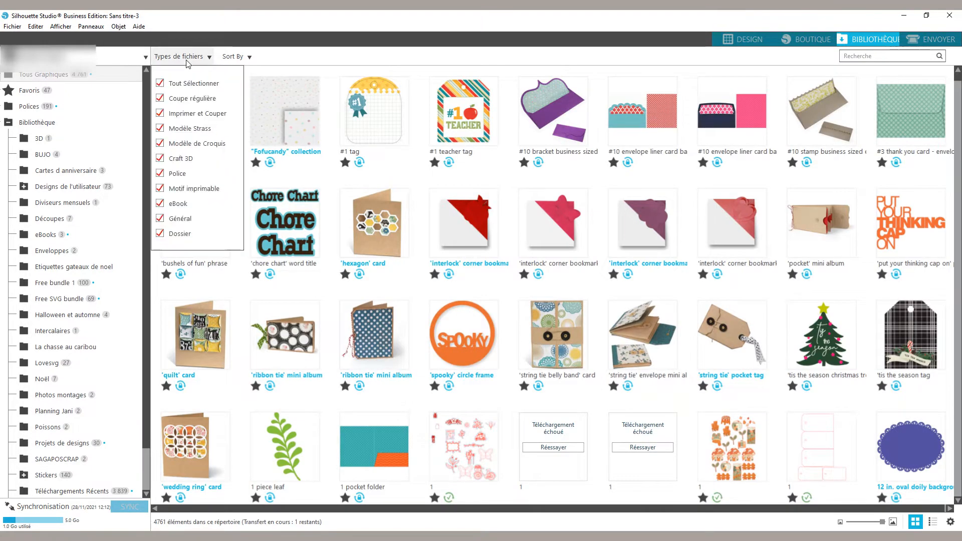
click(160, 85)
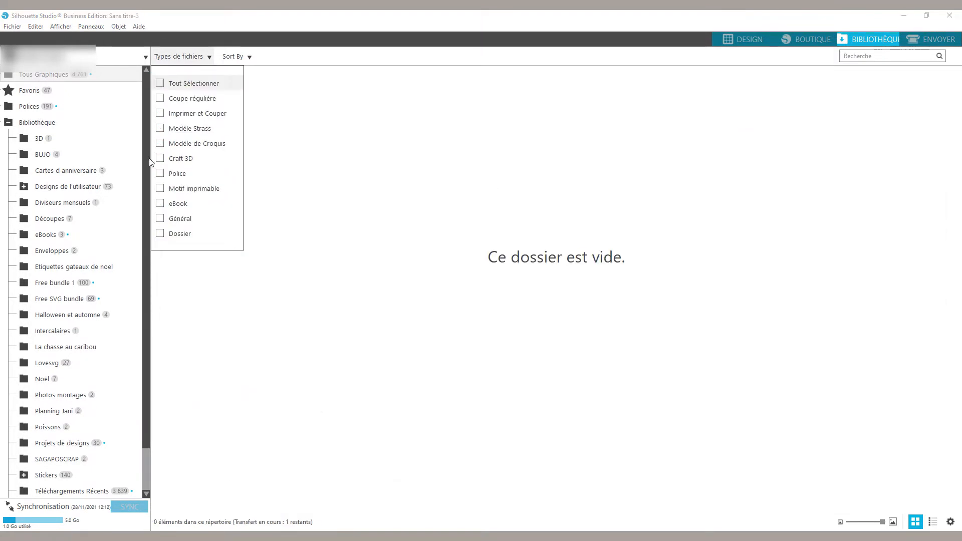
click(160, 189)
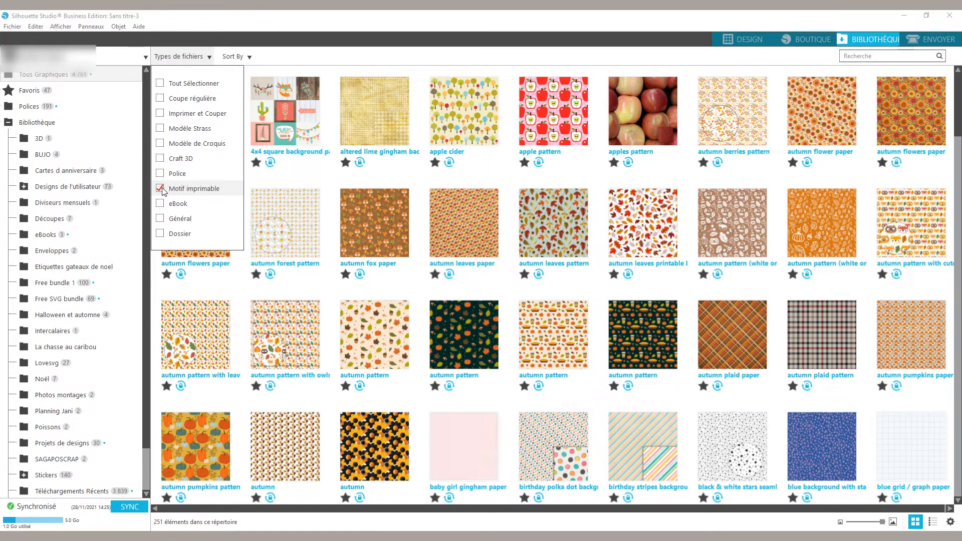
Fill the circle with the kraft christmas collection pattern of white branches and red berries on a brown background
click(543, 291)
scroll(545, 291, down, 5)
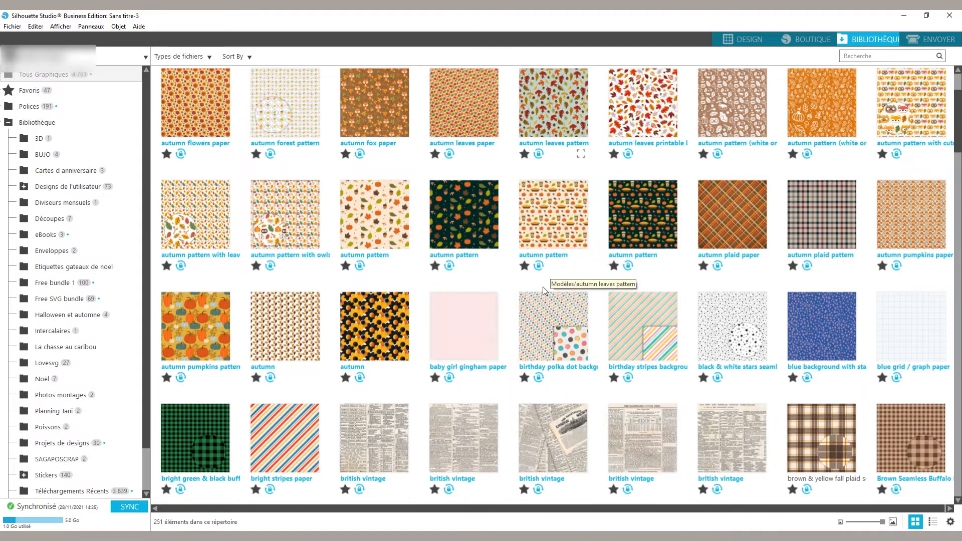
scroll(542, 286, down, 2)
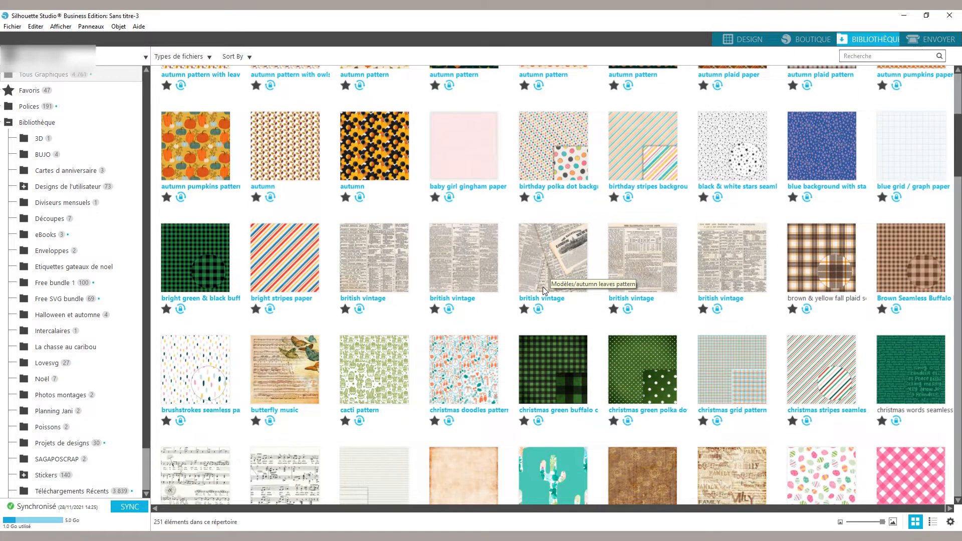
scroll(543, 286, down, 3)
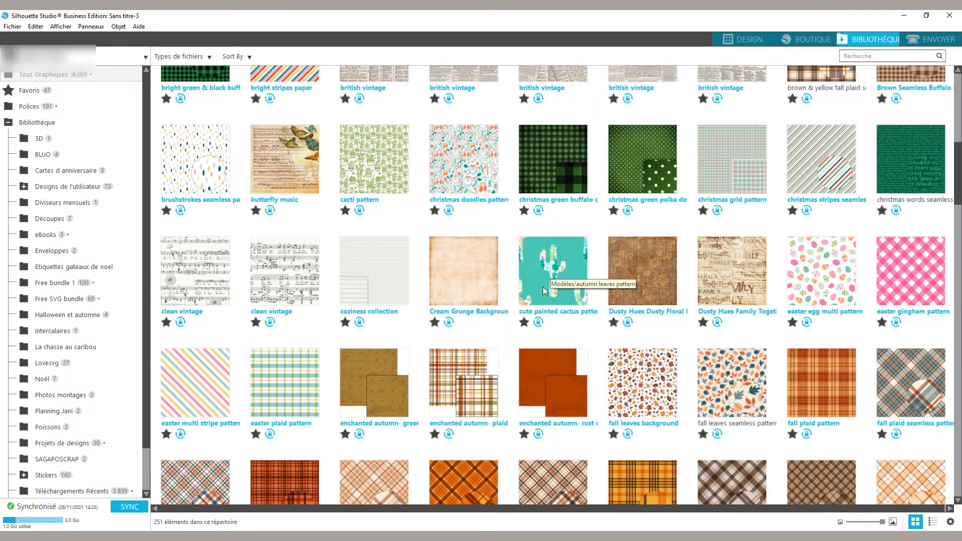
scroll(543, 287, down, 2)
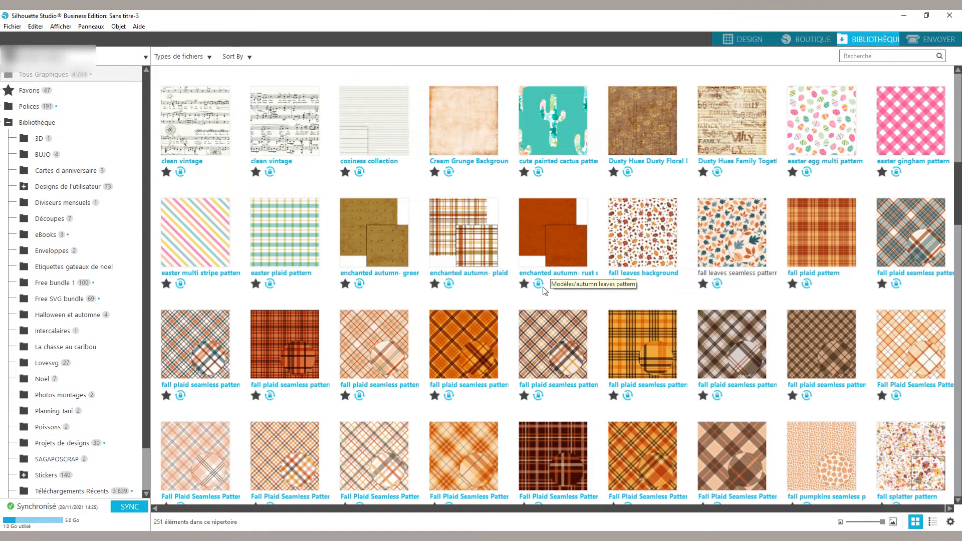
scroll(545, 291, down, 2)
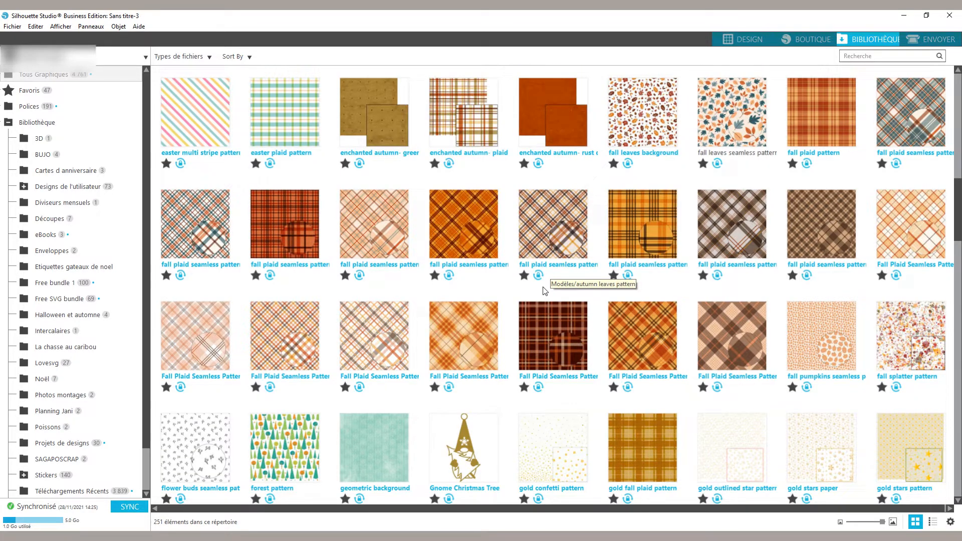
scroll(545, 290, down, 1)
scroll(542, 286, down, 4)
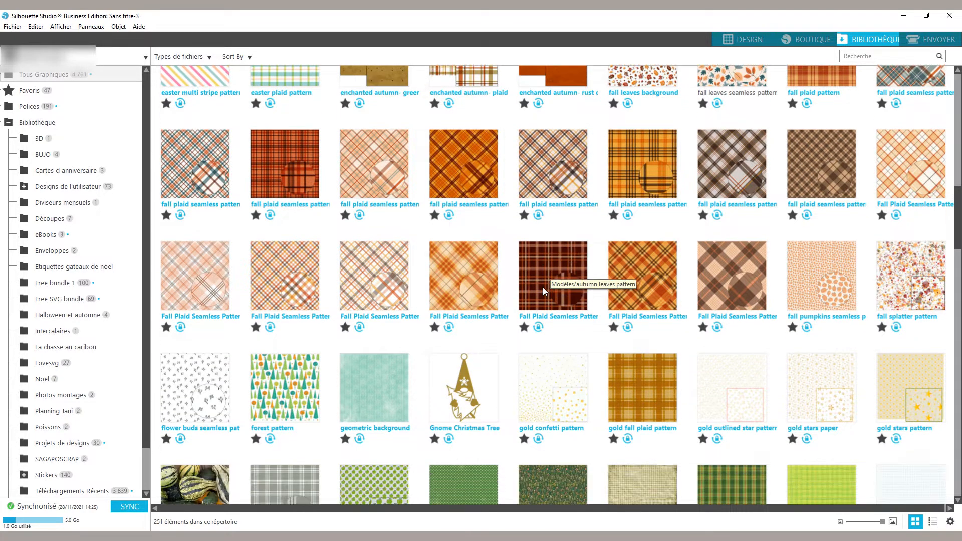
scroll(543, 288, down, 10)
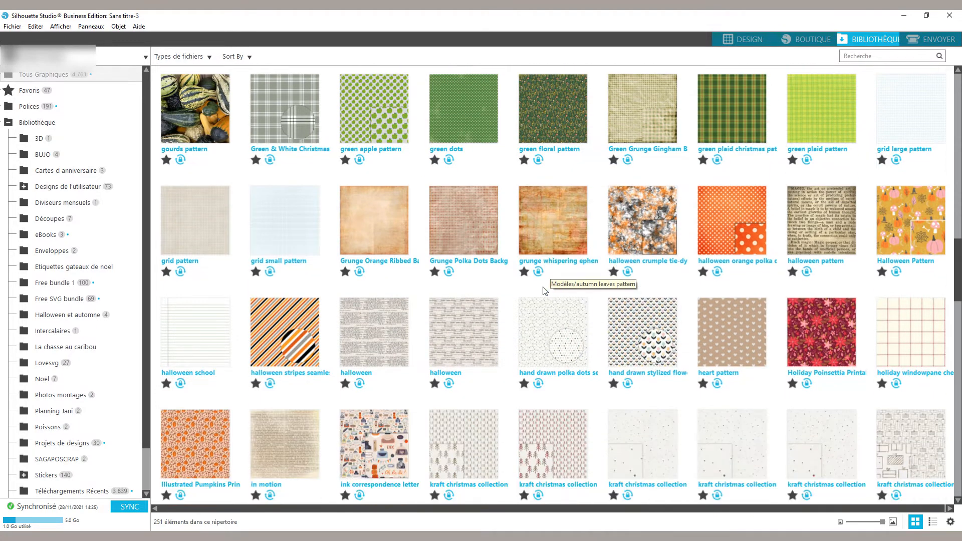
scroll(542, 286, down, 1)
scroll(542, 287, down, 5)
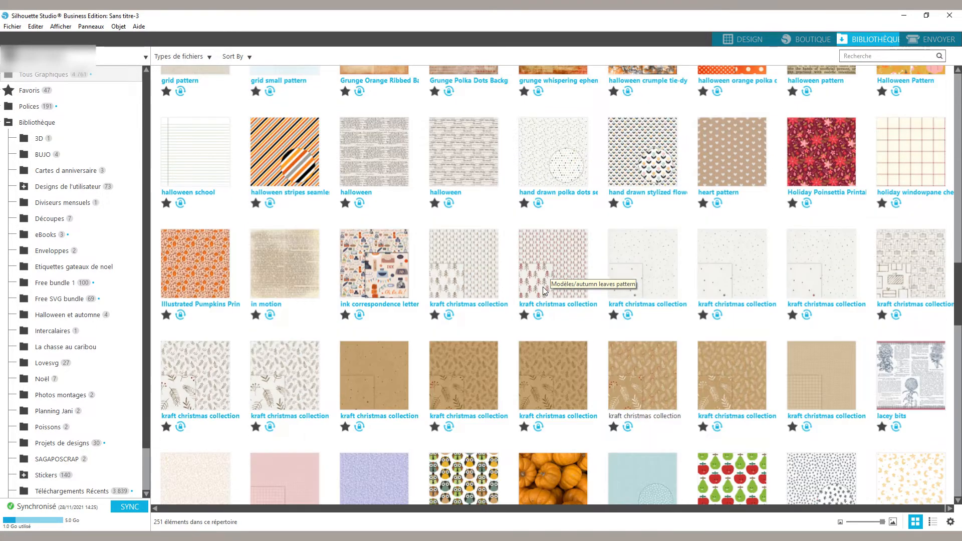
scroll(543, 286, down, 1)
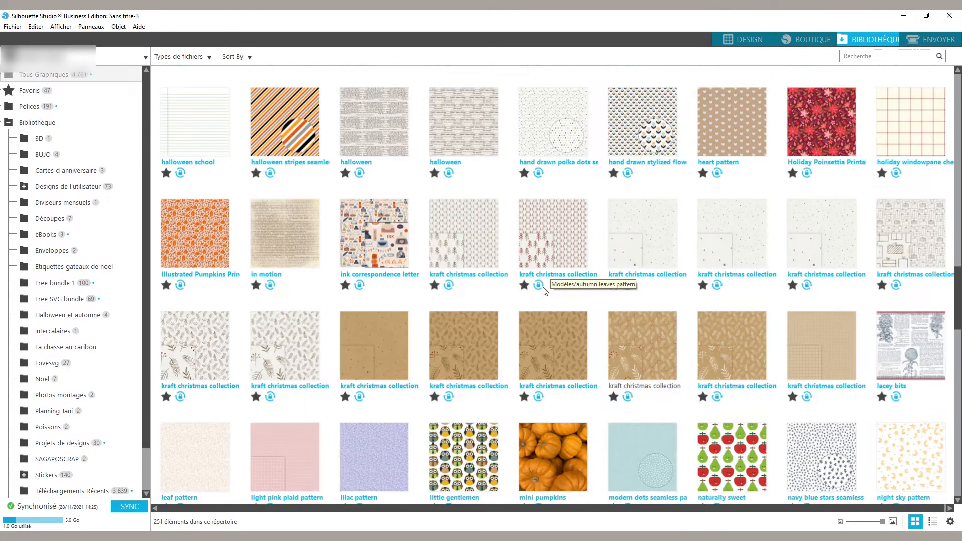
click(639, 355)
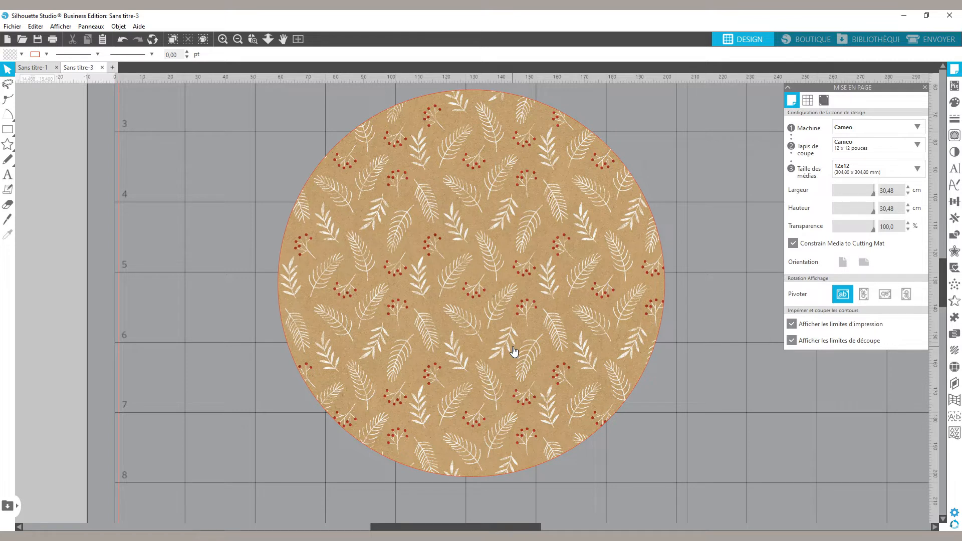
Enlarge the circle's pattern fill to a scale of 316% in the advanced fill options
scroll(516, 351, up, 1)
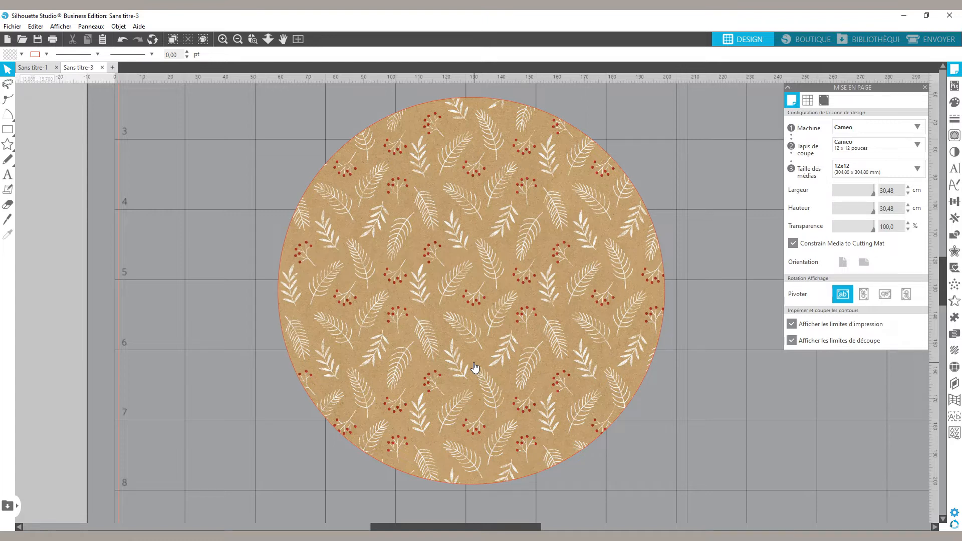
click(603, 300)
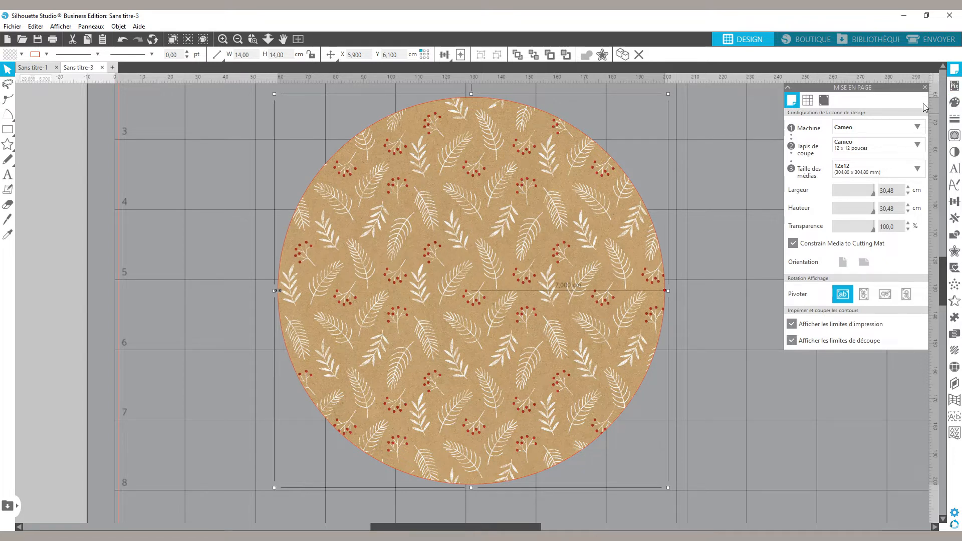
click(924, 88)
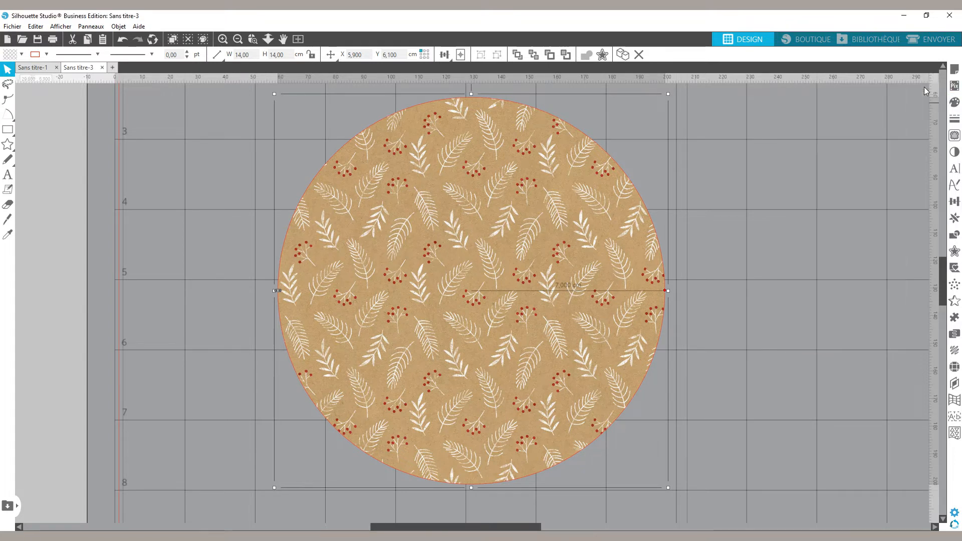
click(954, 103)
click(822, 102)
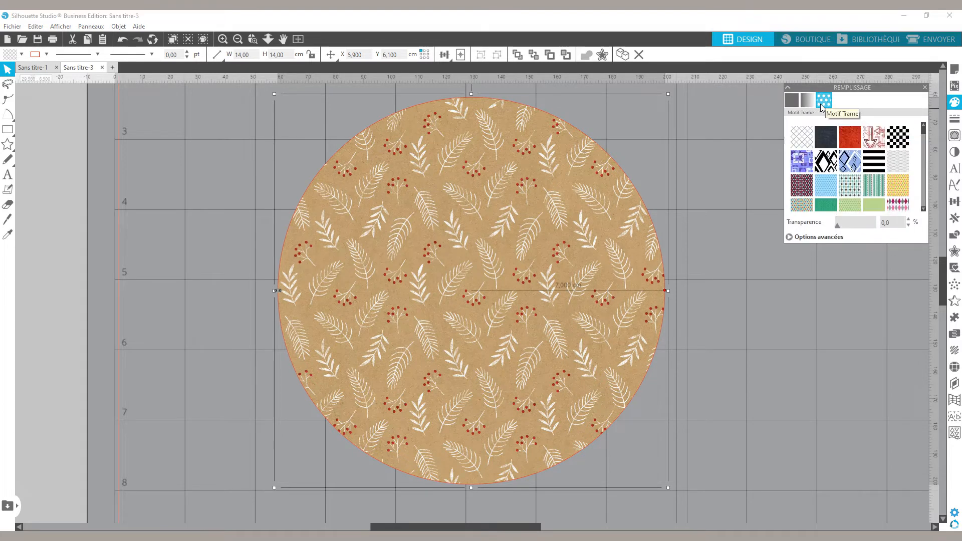
drag(922, 135, 921, 160)
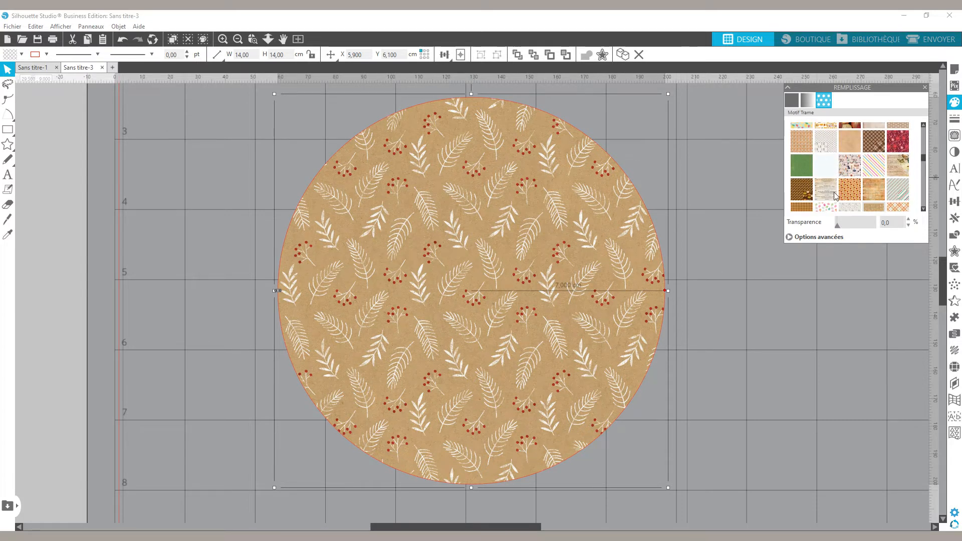
click(789, 237)
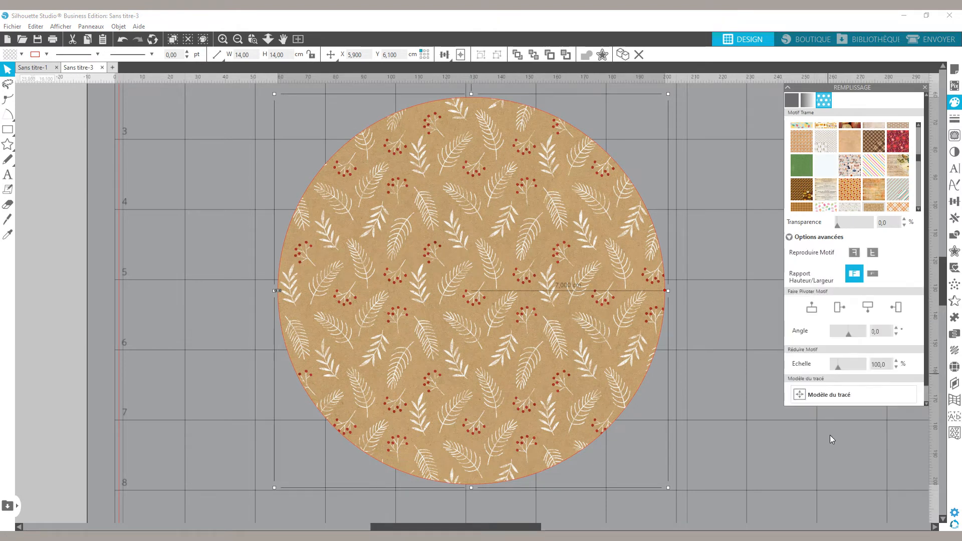
mouse_move(840, 368)
mouse_down()
mouse_move(830, 368)
mouse_move(855, 370)
mouse_up()
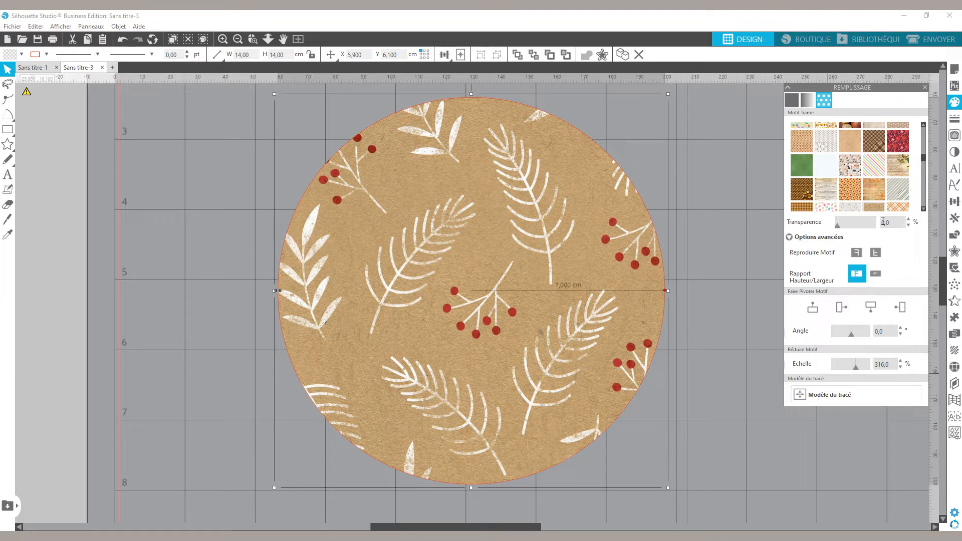
click(924, 89)
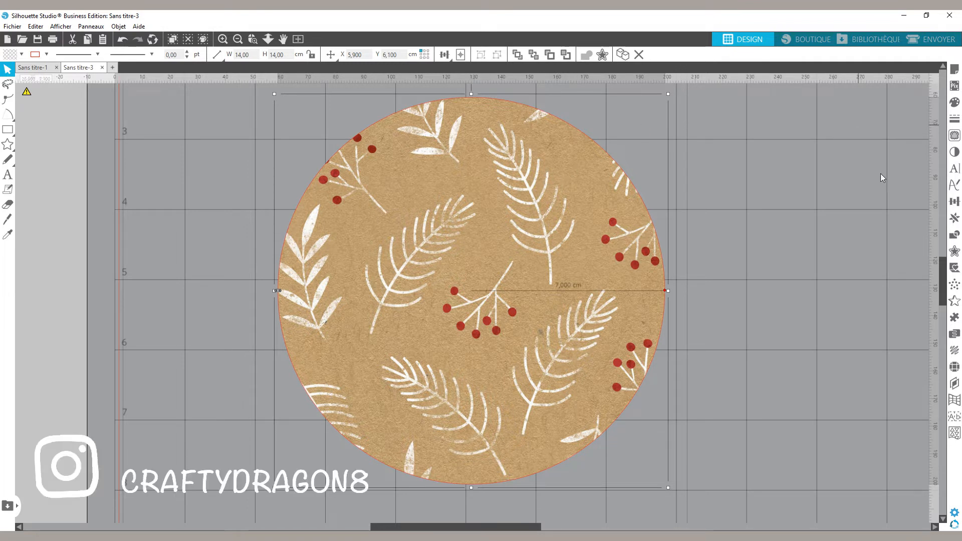
Create an internal offset of the patterned circle at a distance of 0.070 cm
click(953, 252)
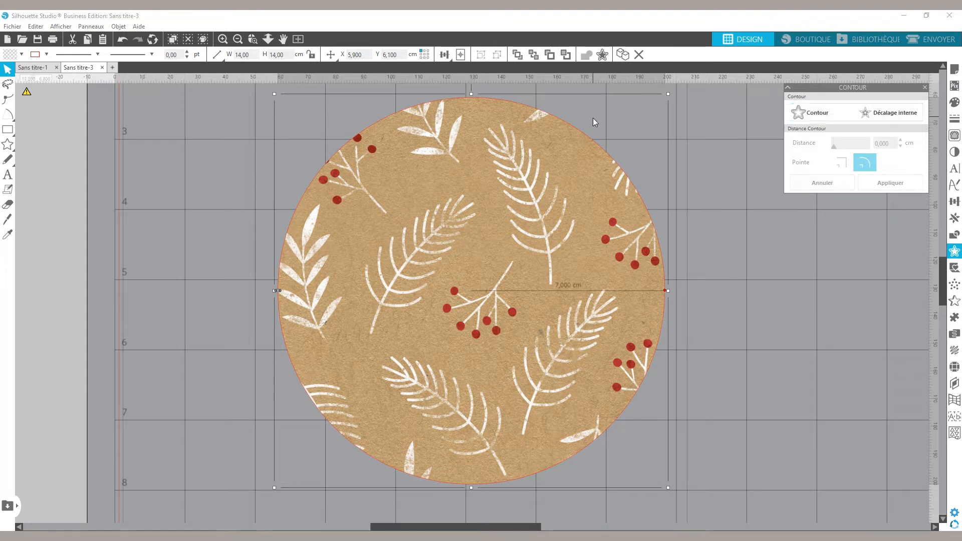
click(873, 116)
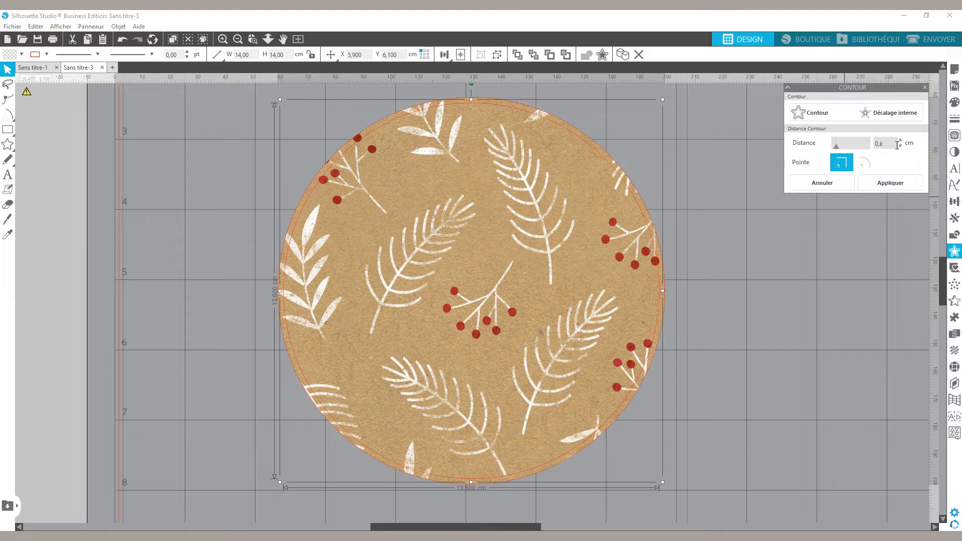
key(BackSpace)
key(BackSpace)
key(Return)
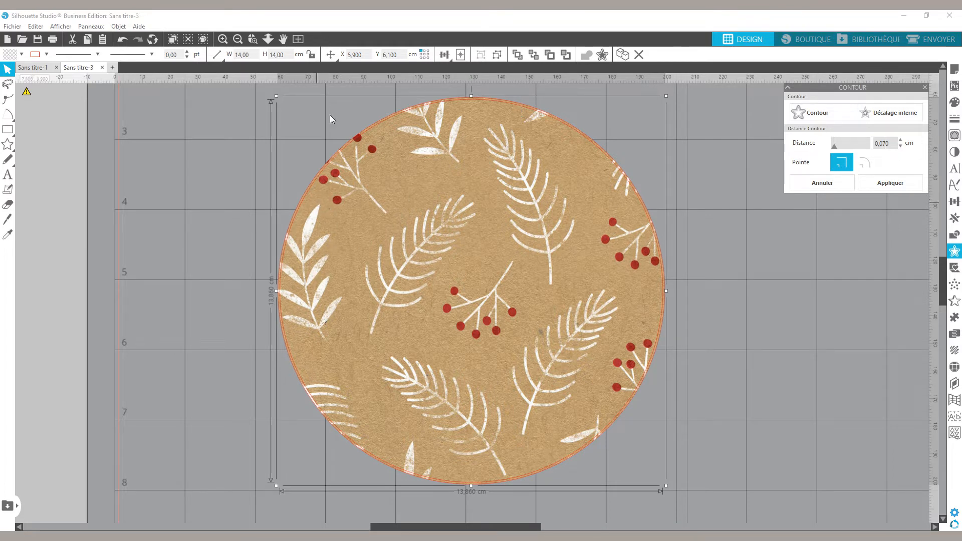
click(252, 39)
drag(301, 134, 333, 178)
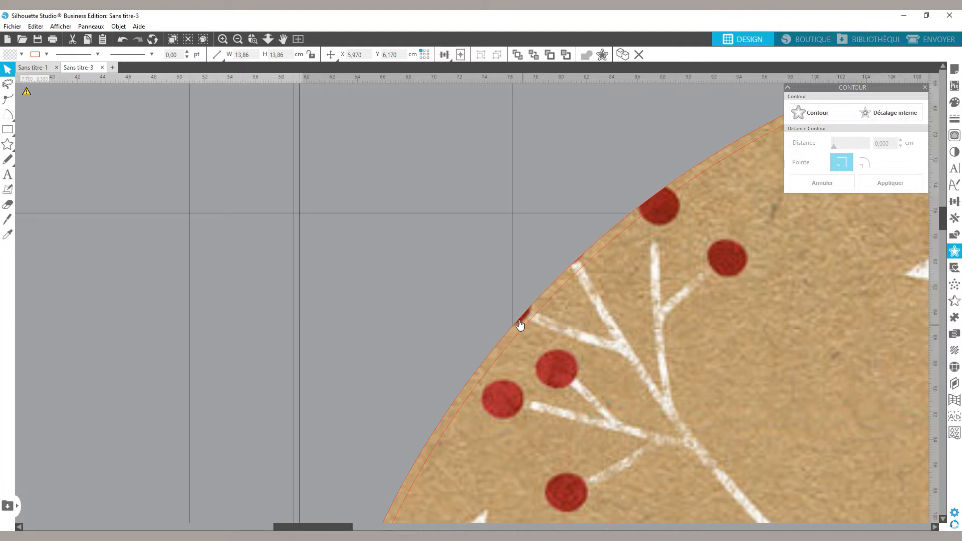
Make the outline of the outer 14 cm circle transparent, leaving the internal contour's line colour as it is
click(518, 320)
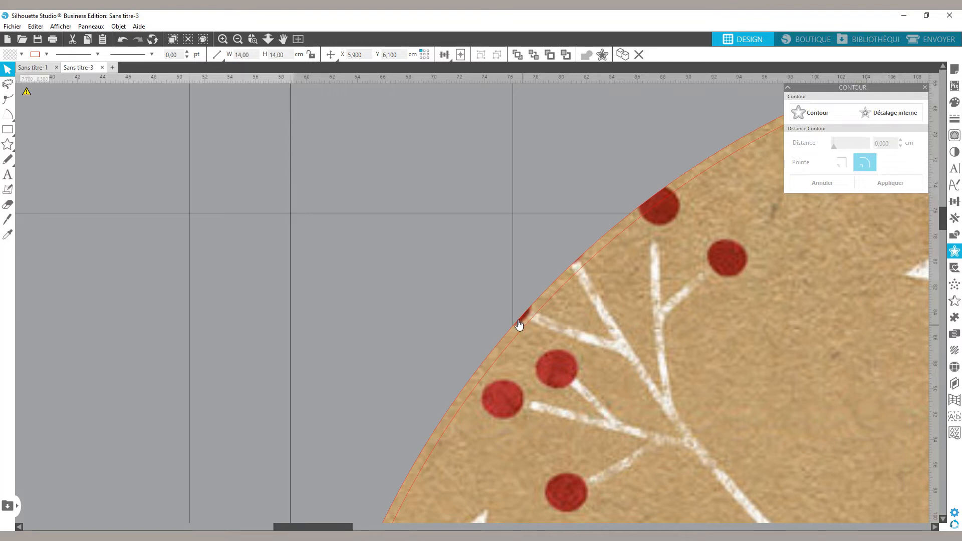
click(518, 320)
click(46, 55)
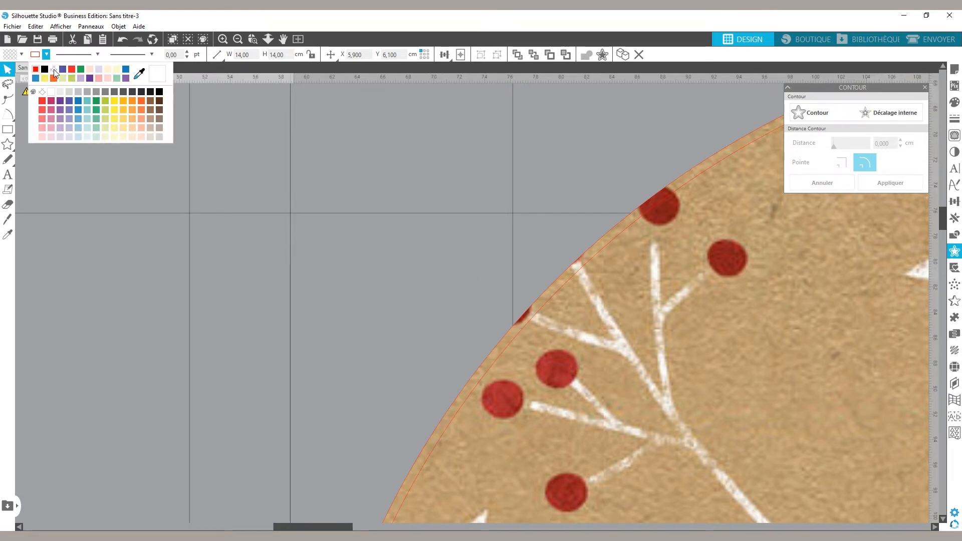
click(54, 73)
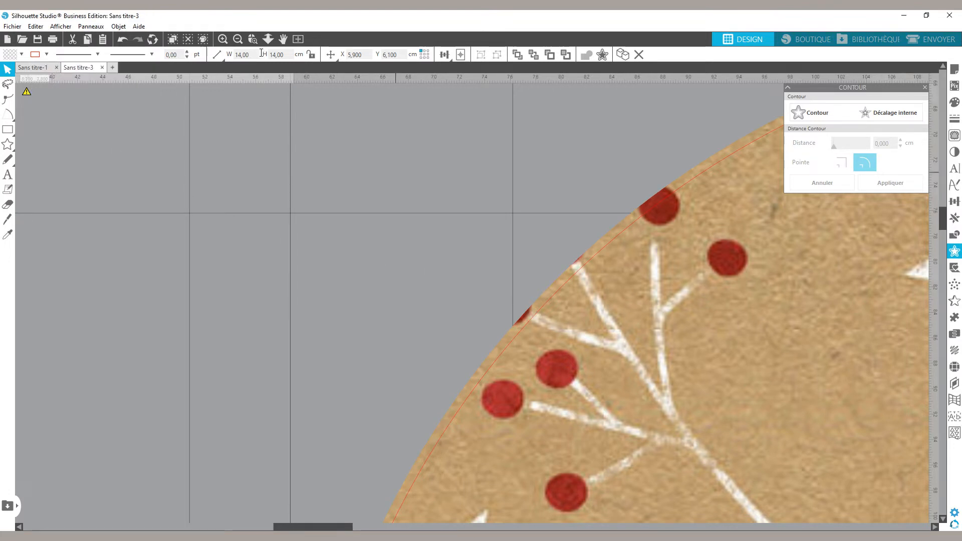
Group the patterned circle together with its internal contour
click(238, 41)
click(239, 42)
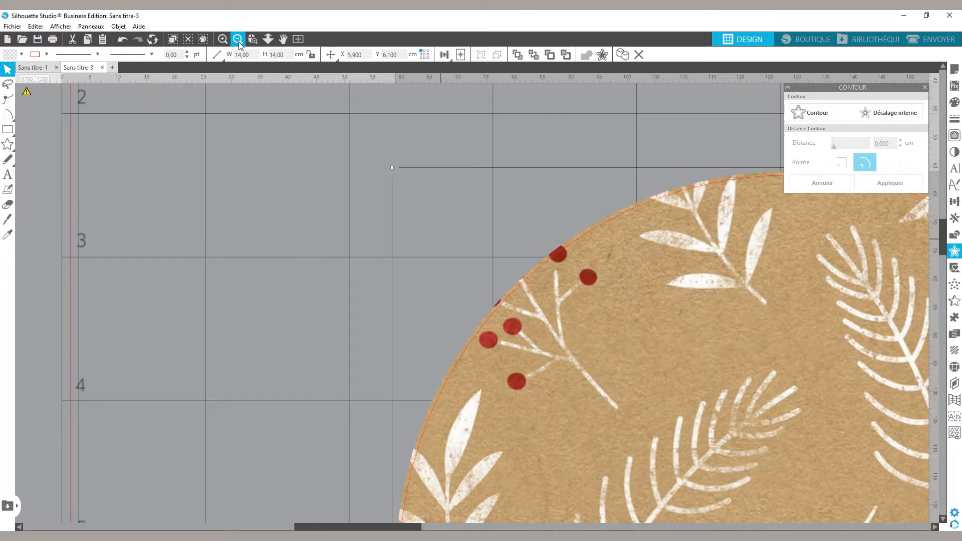
click(238, 41)
click(238, 41)
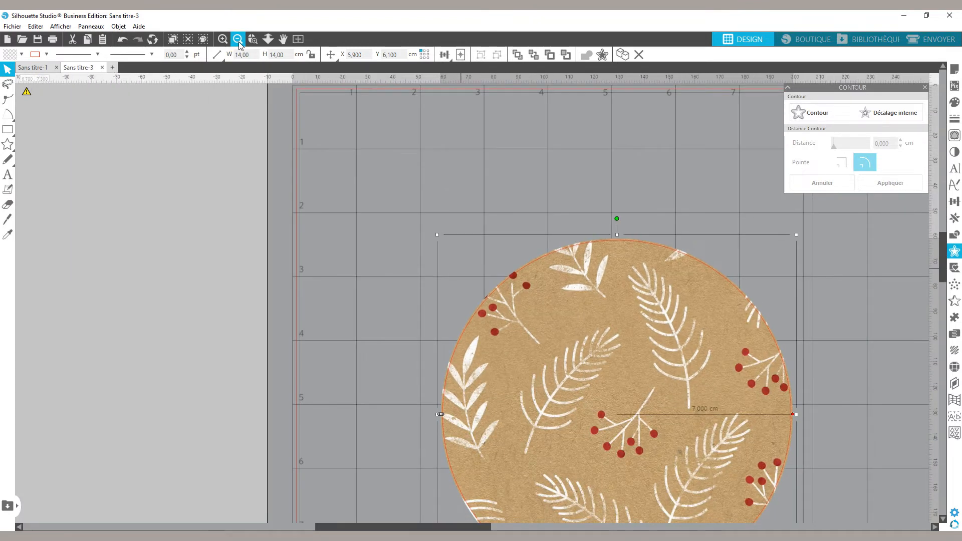
click(239, 41)
click(238, 42)
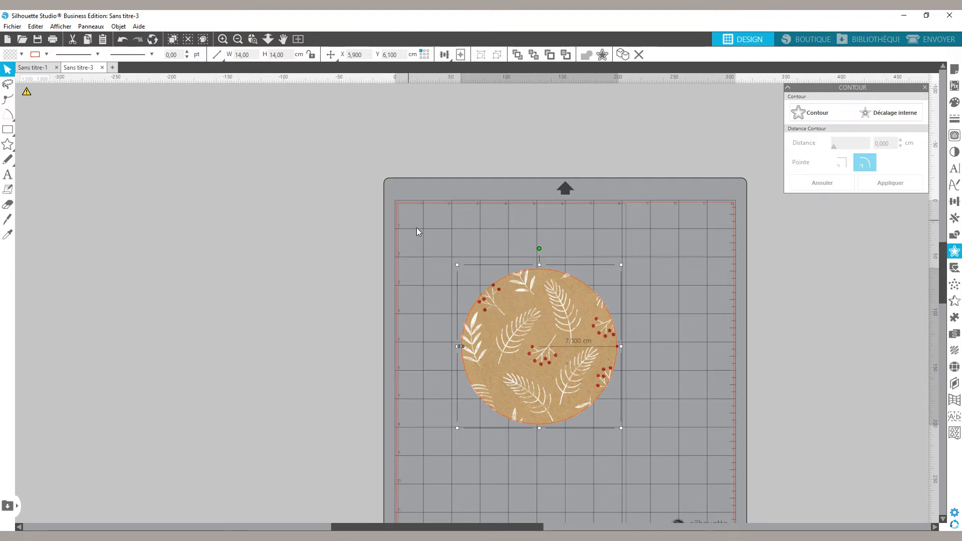
click(440, 249)
click(562, 377)
key(ctrl+a)
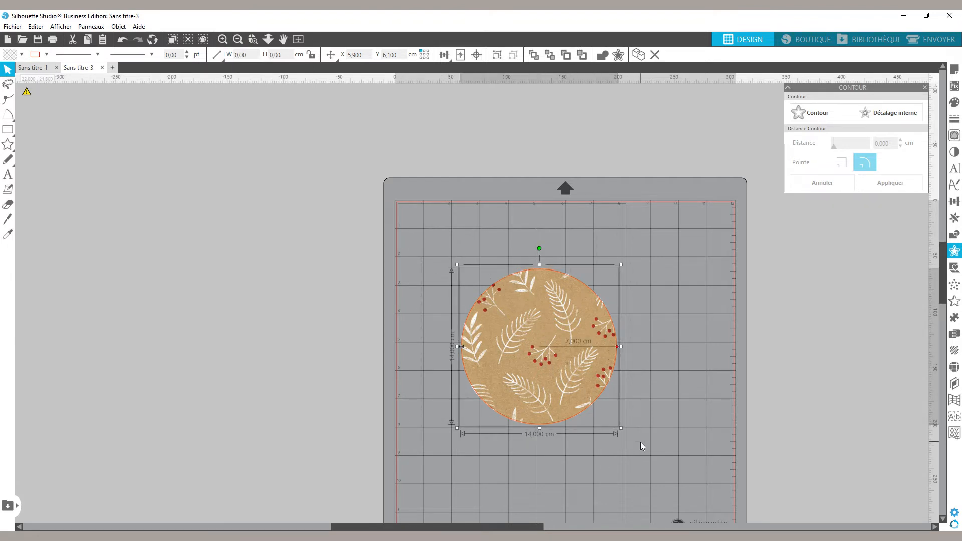
click(497, 55)
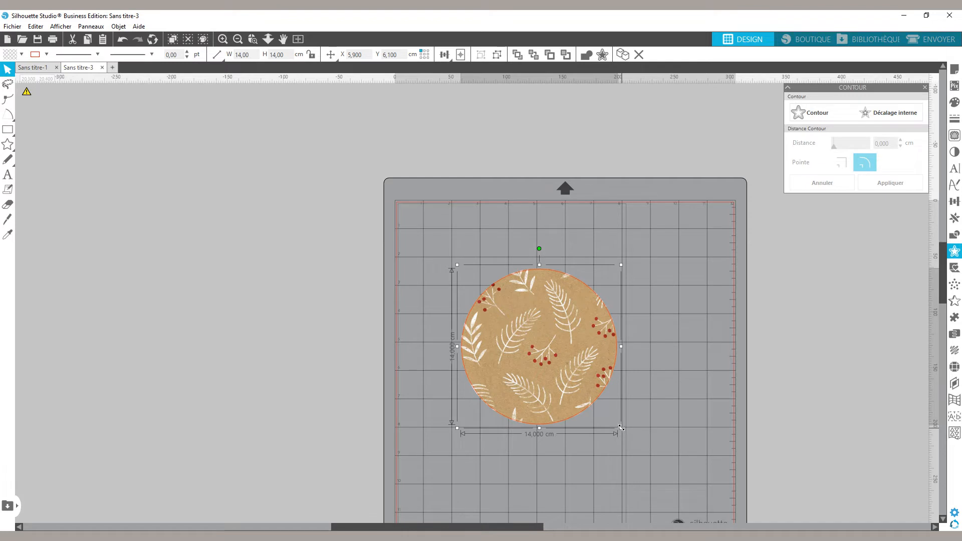
Scale the grouped circle down proportionally to about 1.2 cm in diameter
drag(615, 430, 512, 319)
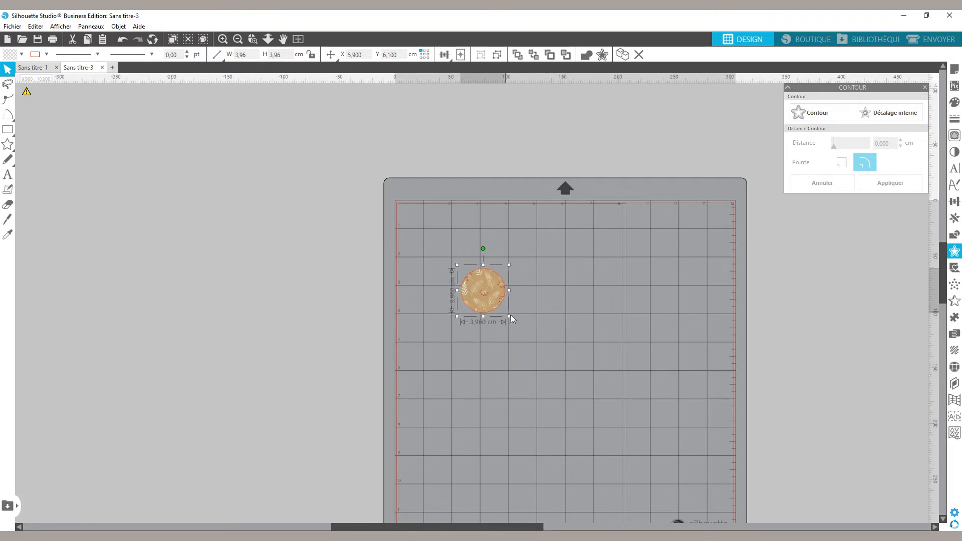
right_click(510, 316)
click(543, 395)
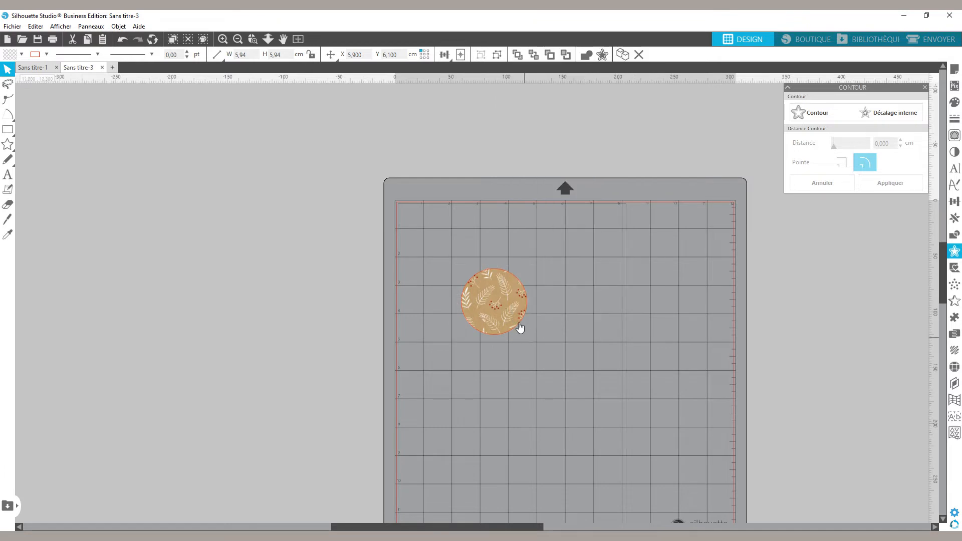
click(517, 323)
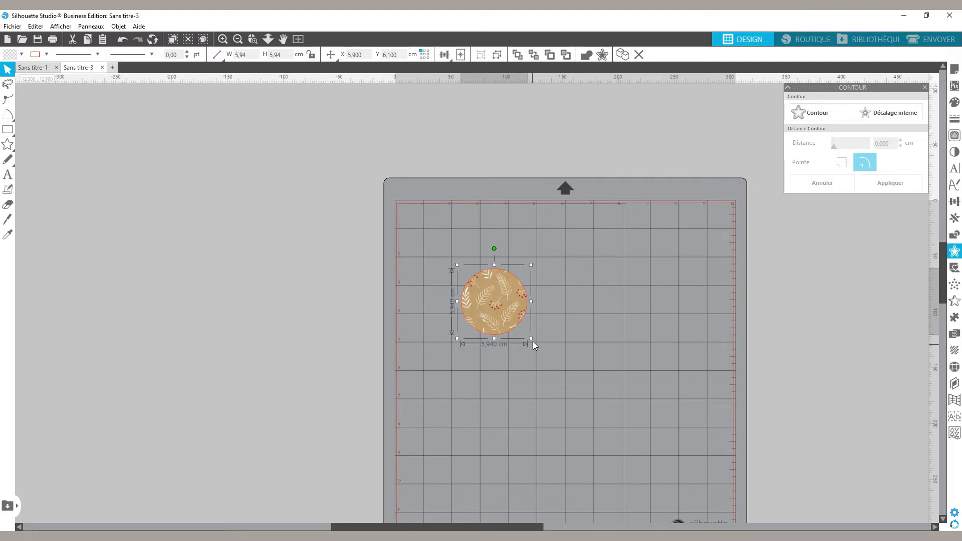
drag(531, 339, 480, 285)
click(504, 319)
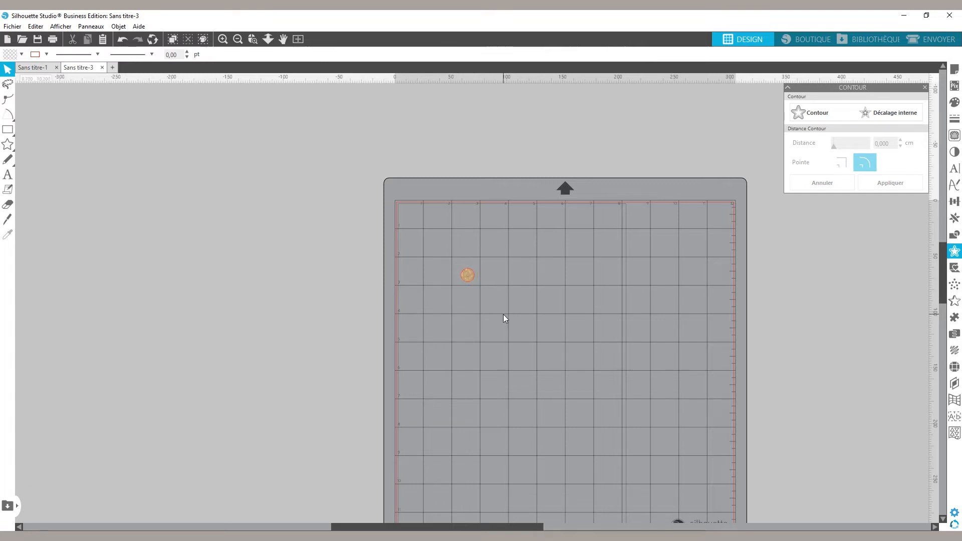
Move the small grouped circle up the mat to about X 3.2 cm, Y 5.3 cm
click(252, 39)
drag(442, 246, 513, 328)
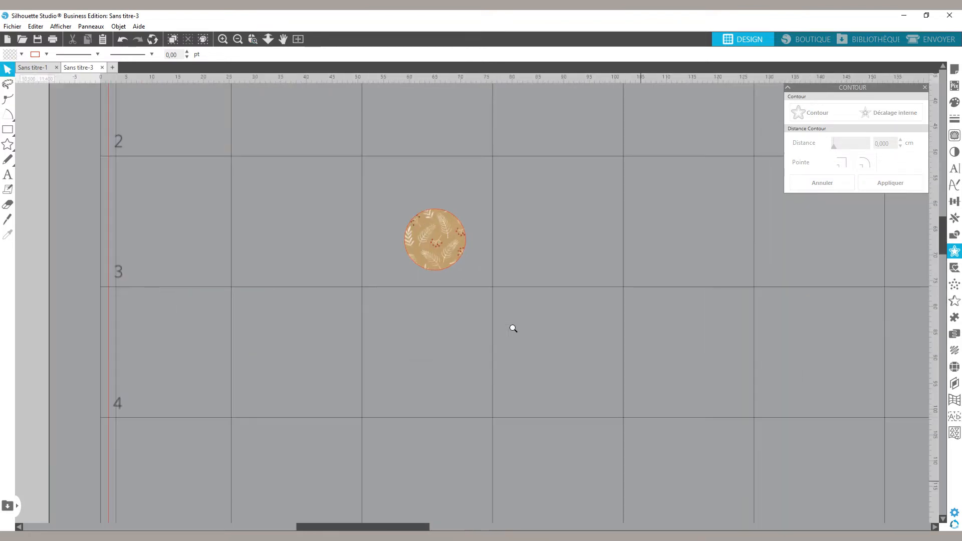
click(420, 253)
drag(426, 254, 286, 209)
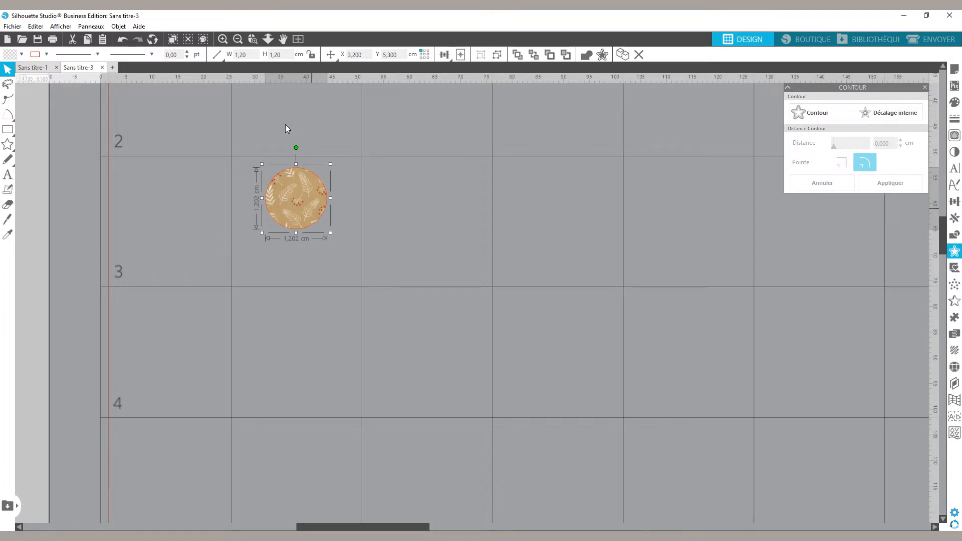
Set the media size to A4 and activate the registration marks in the page setup
click(238, 39)
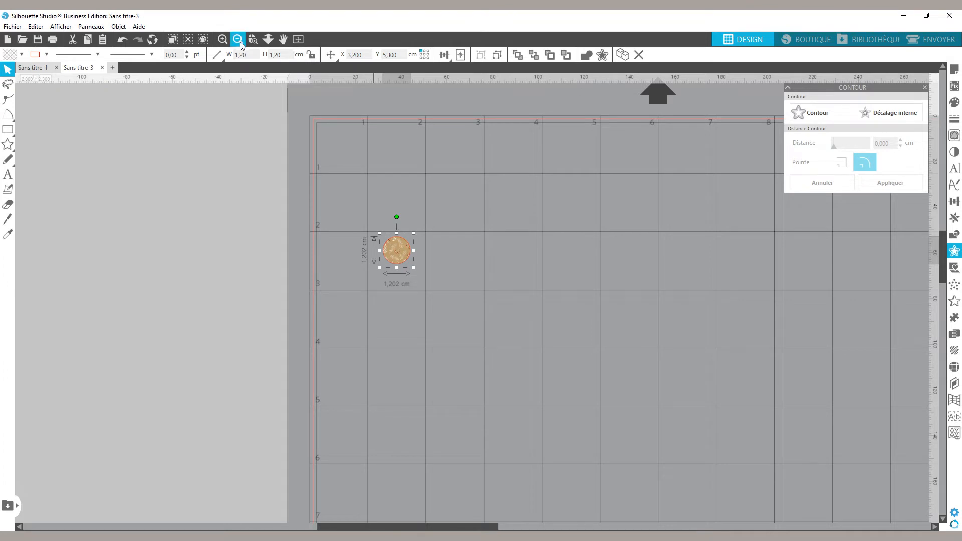
click(241, 41)
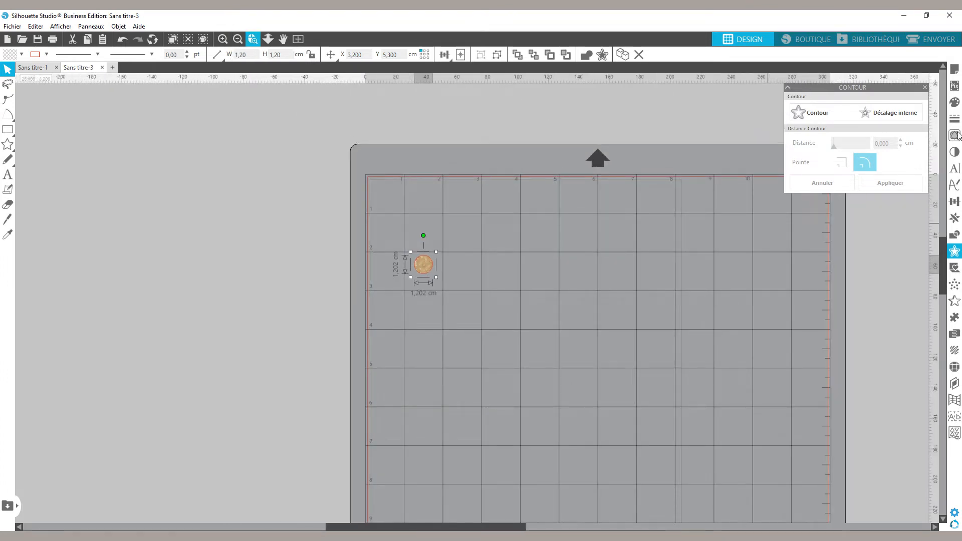
click(954, 69)
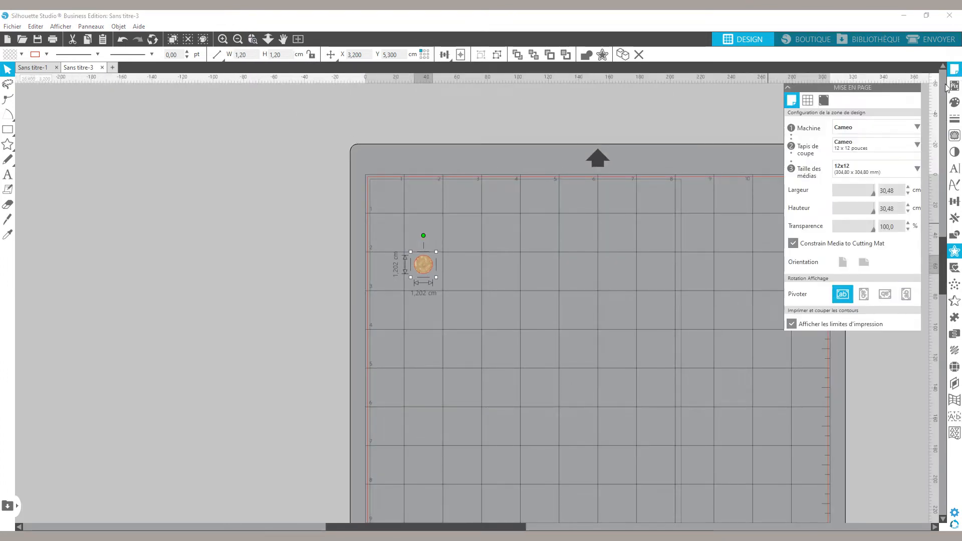
click(852, 172)
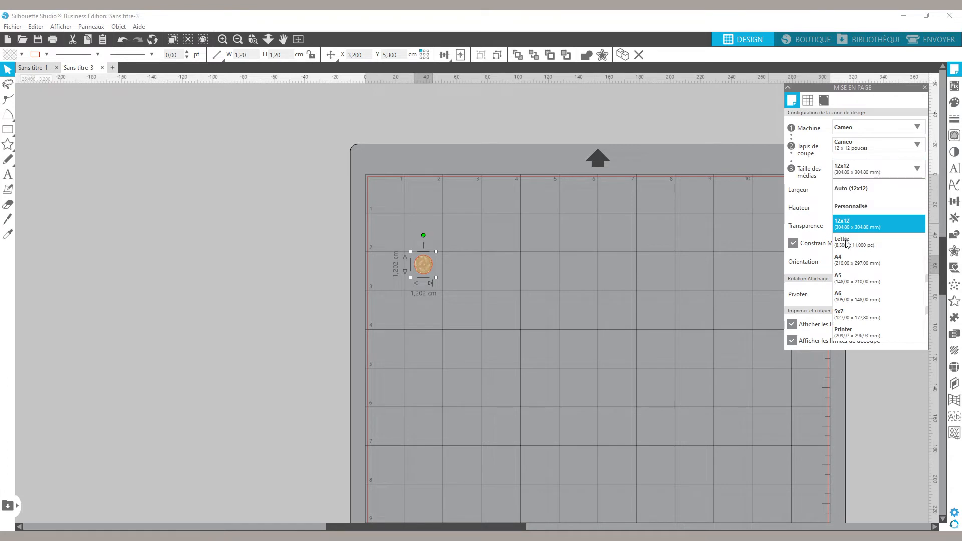
click(846, 263)
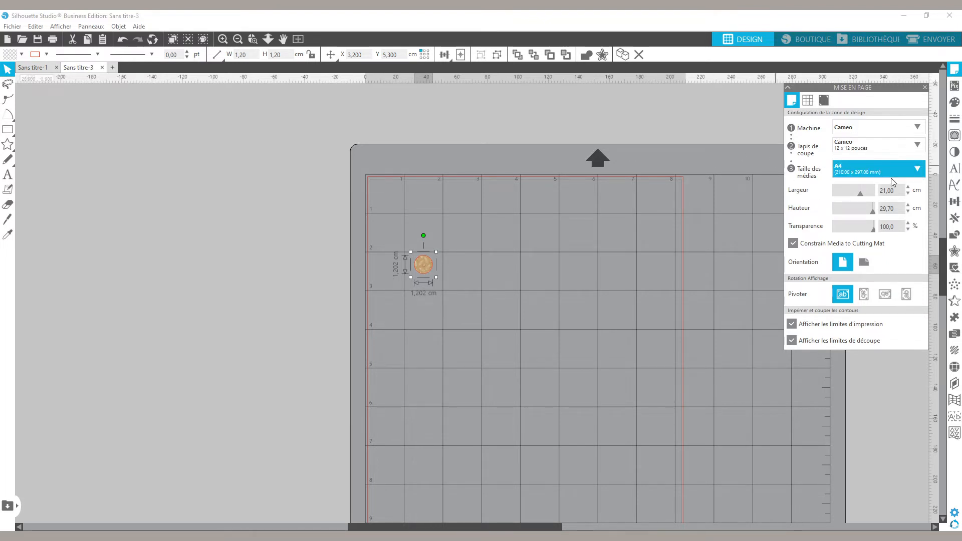
click(823, 101)
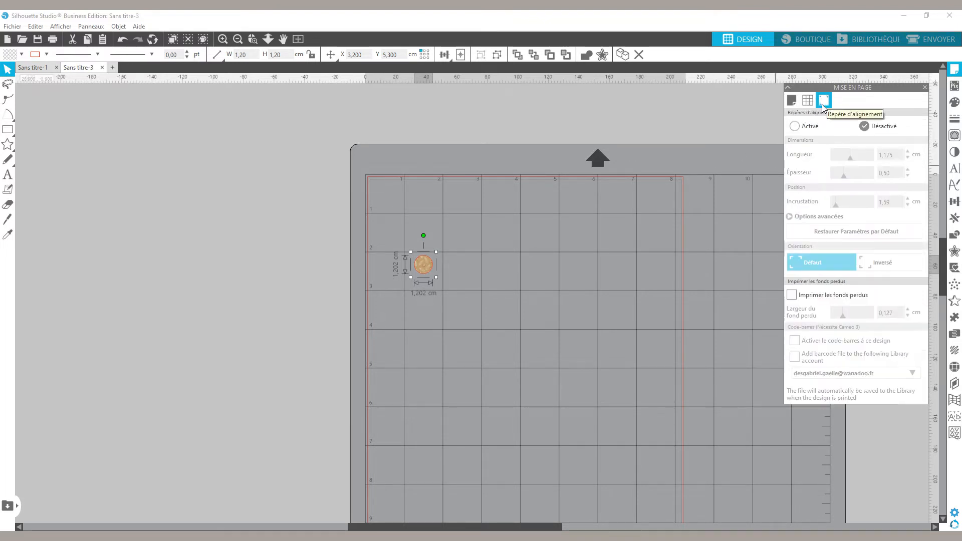
click(807, 128)
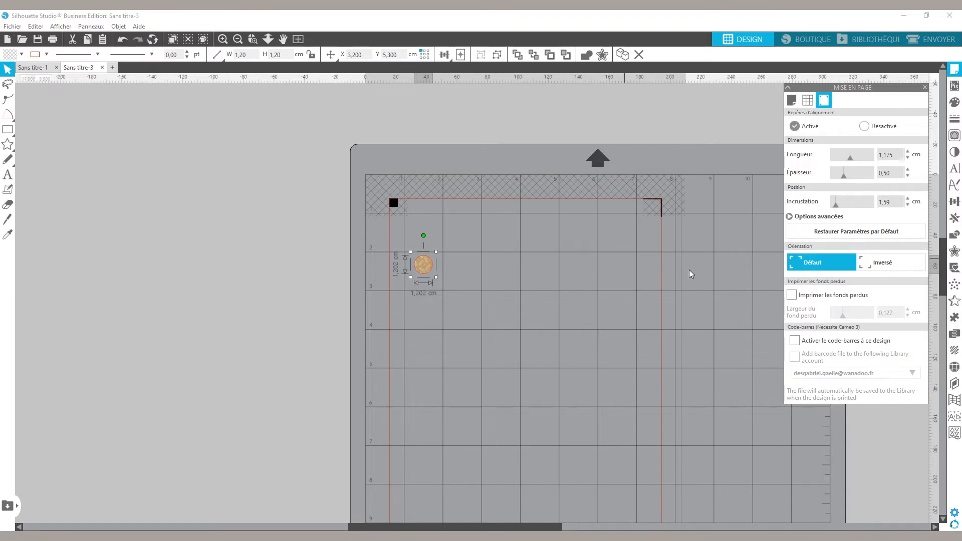
Enlarge the grouped circle to about 1.98 cm and place it at about X 2.9 cm, Y 2.9 cm, inside the registration marks
mouse_move(430, 256)
mouse_down()
mouse_move(436, 218)
mouse_move(454, 252)
mouse_move(427, 241)
mouse_up()
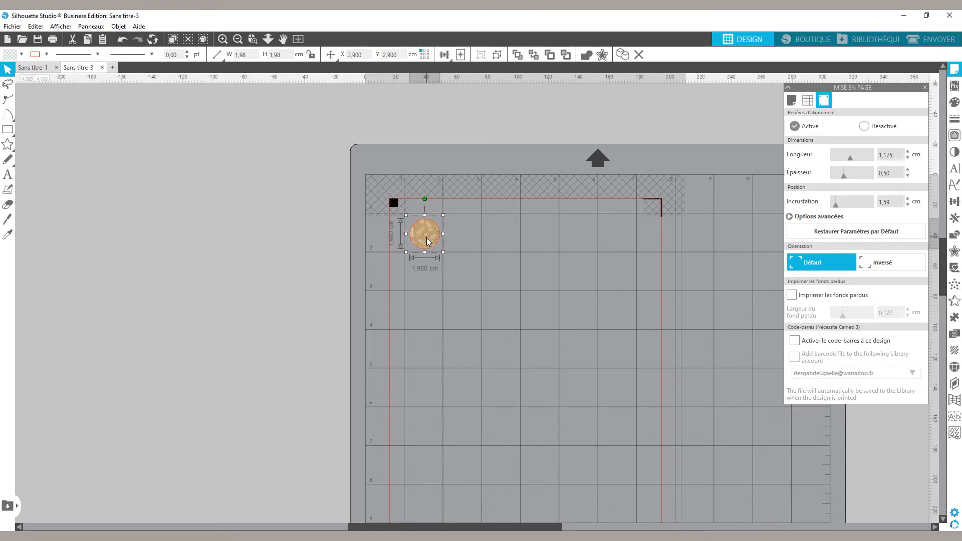
click(456, 269)
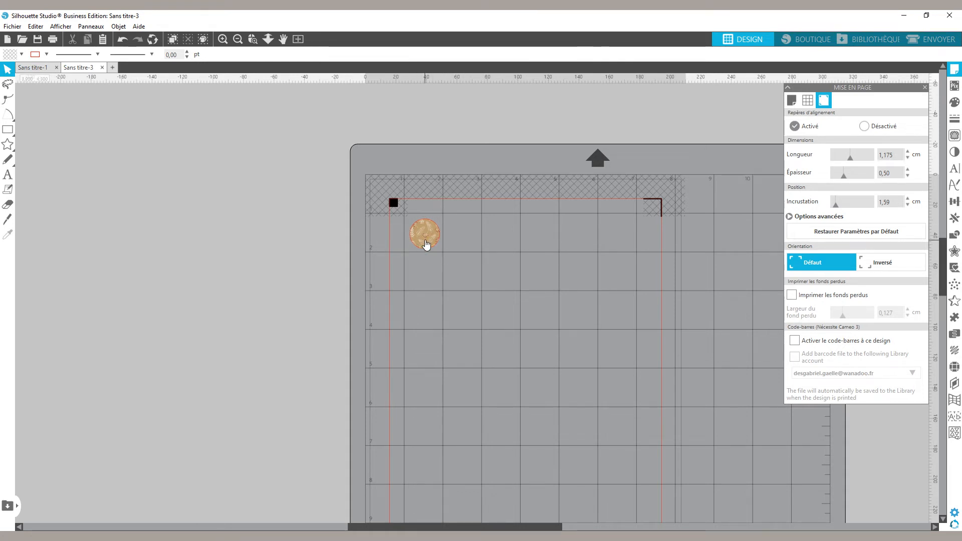
click(426, 245)
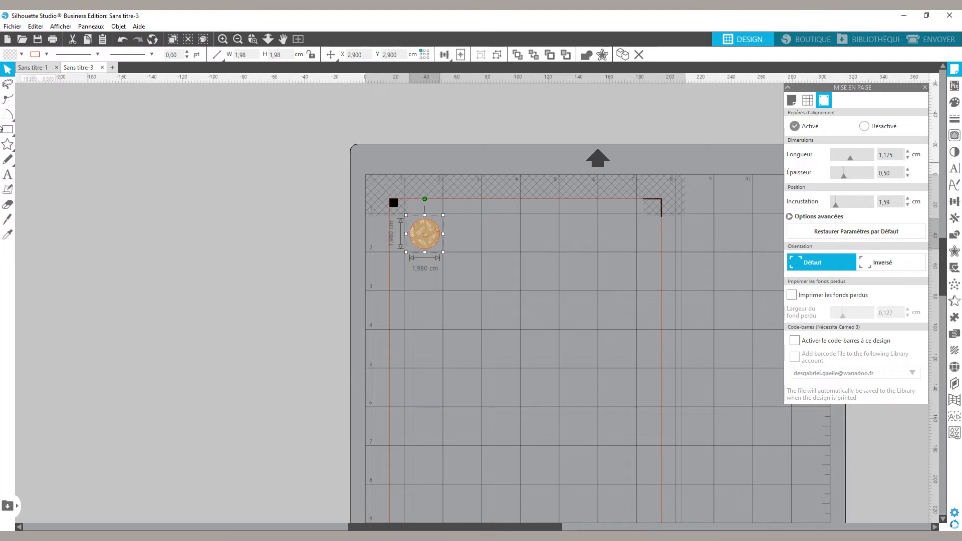
Draw a rectangle about 7.1 cm wide and 1.2 cm high below the small circle
click(8, 130)
click(22, 130)
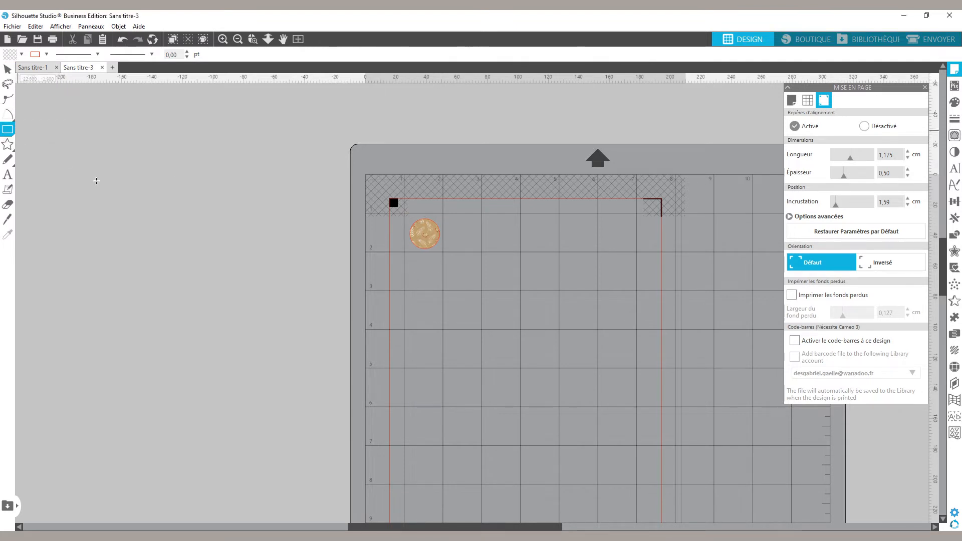
mouse_move(407, 268)
mouse_down()
mouse_move(485, 294)
mouse_move(534, 290)
mouse_move(515, 289)
mouse_up()
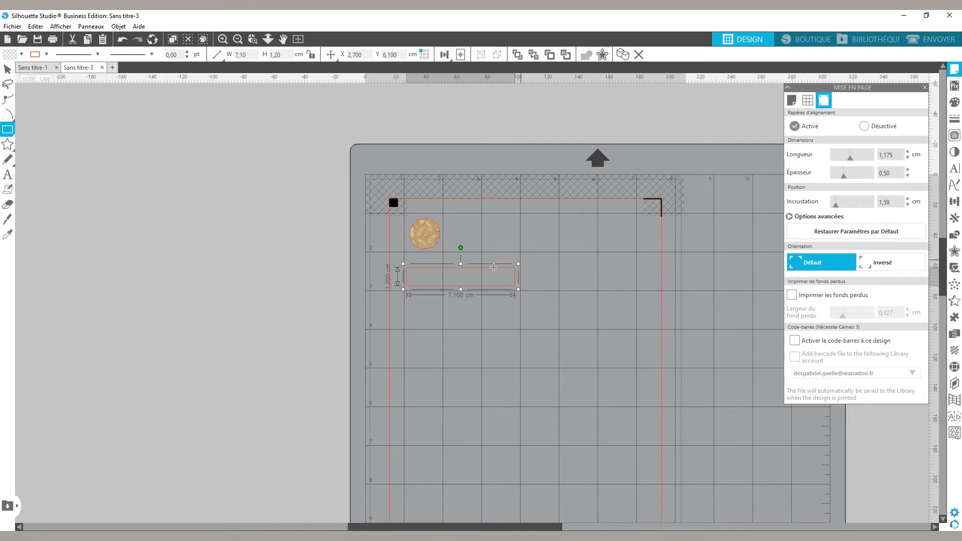
Browse the pattern fills available for the rectangle, as far as the Modèles section
click(955, 106)
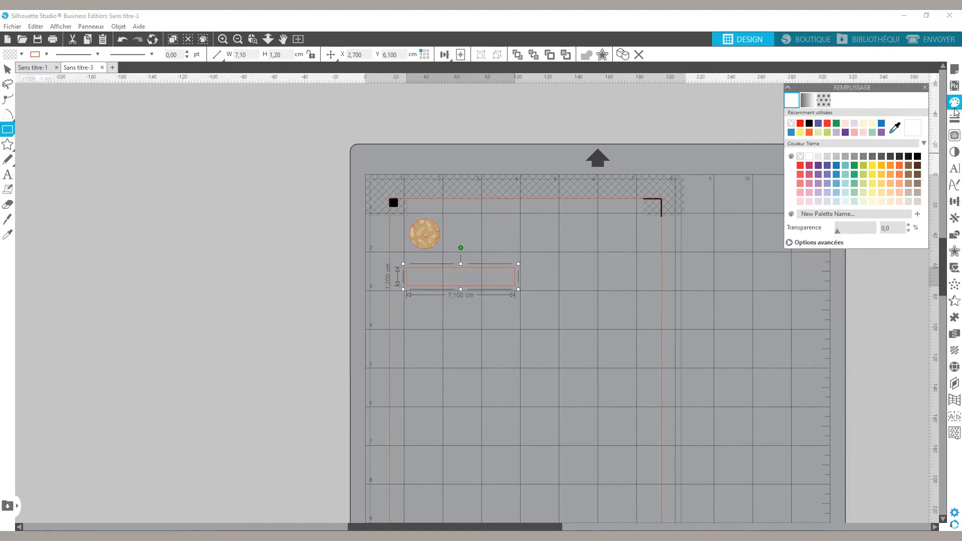
click(824, 101)
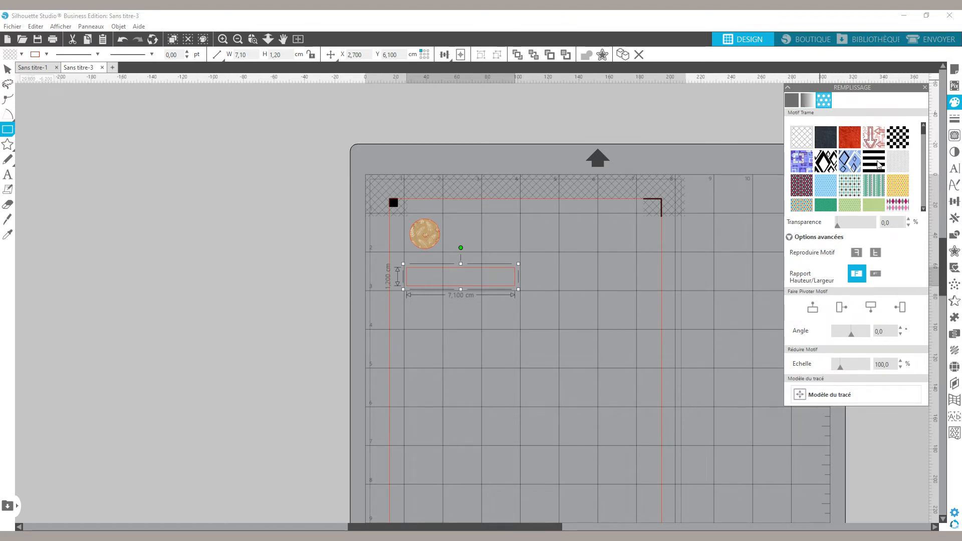
click(923, 210)
click(923, 209)
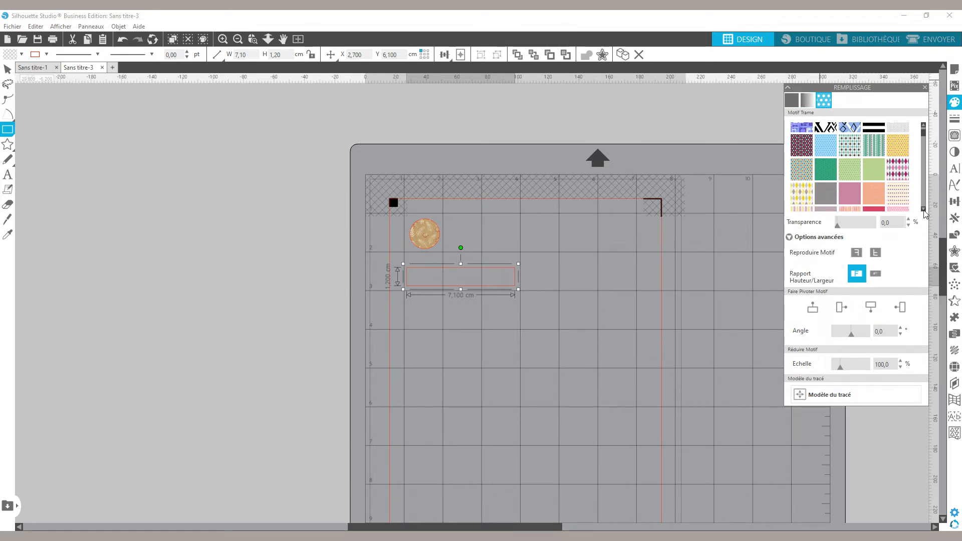
click(923, 210)
click(923, 210)
click(923, 209)
click(923, 209)
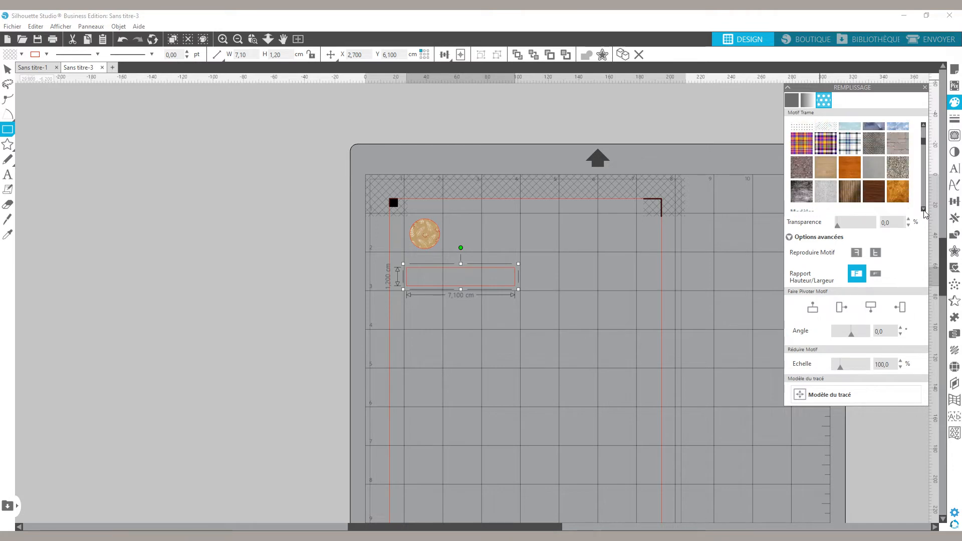
click(923, 209)
click(923, 210)
click(923, 209)
click(923, 210)
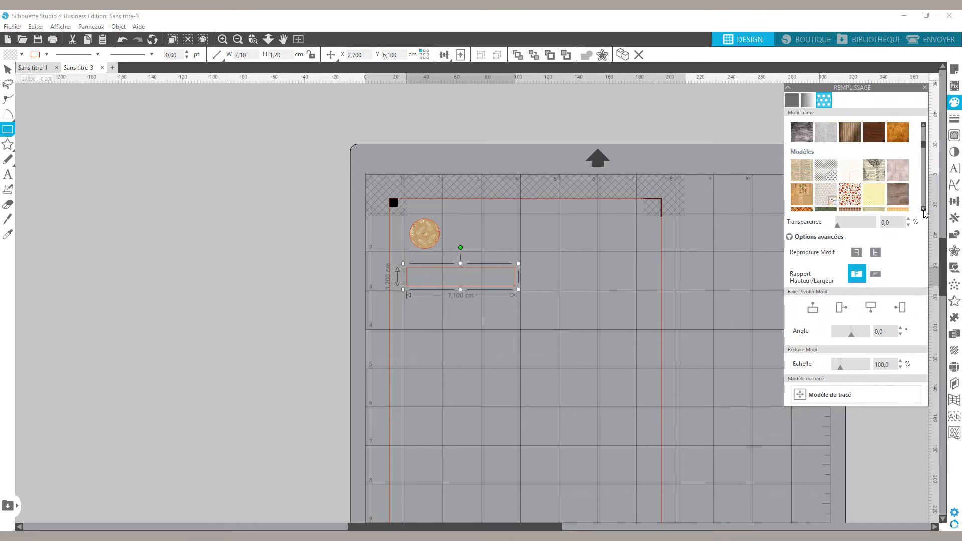
click(923, 210)
click(923, 209)
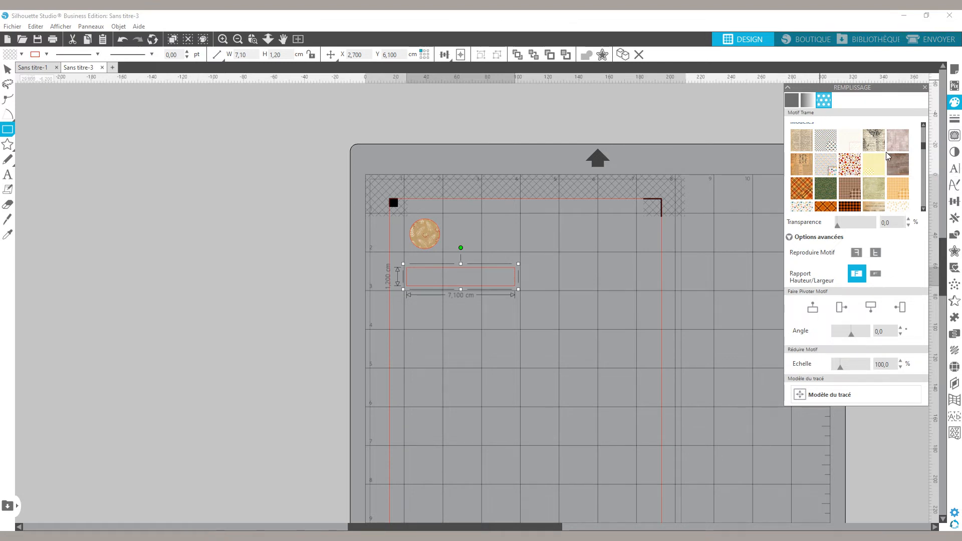
Bring the Holiday Poinsettia Printable pattern in from the library and fill the rectangle with it
click(877, 40)
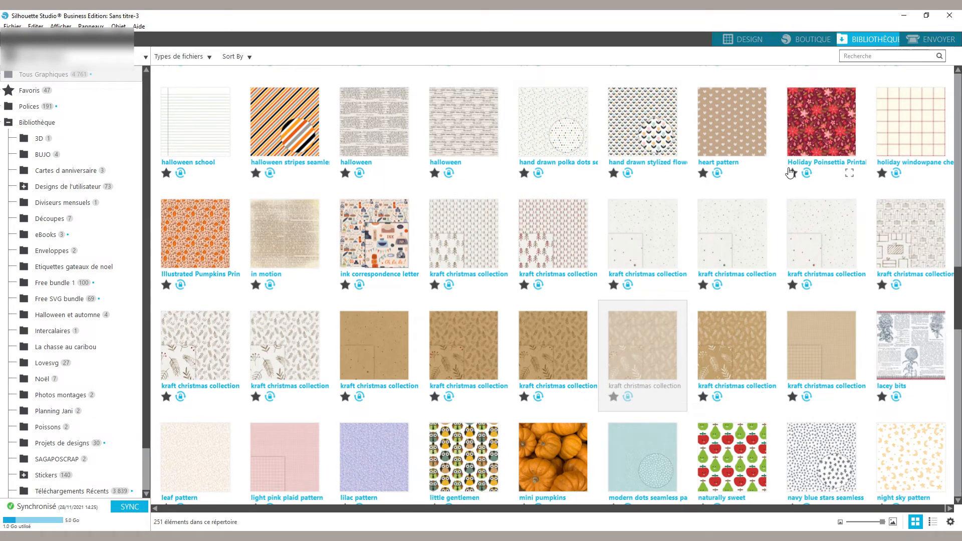
click(822, 126)
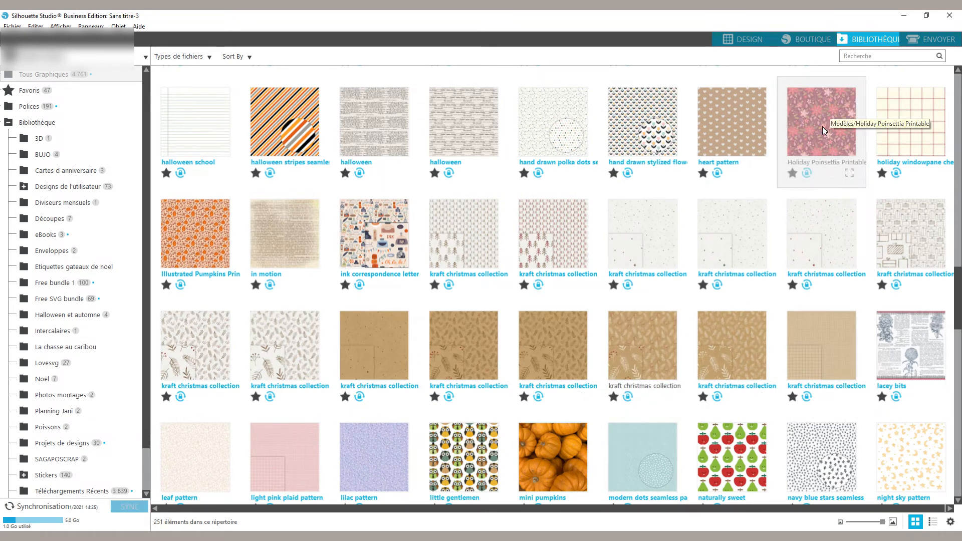
click(746, 39)
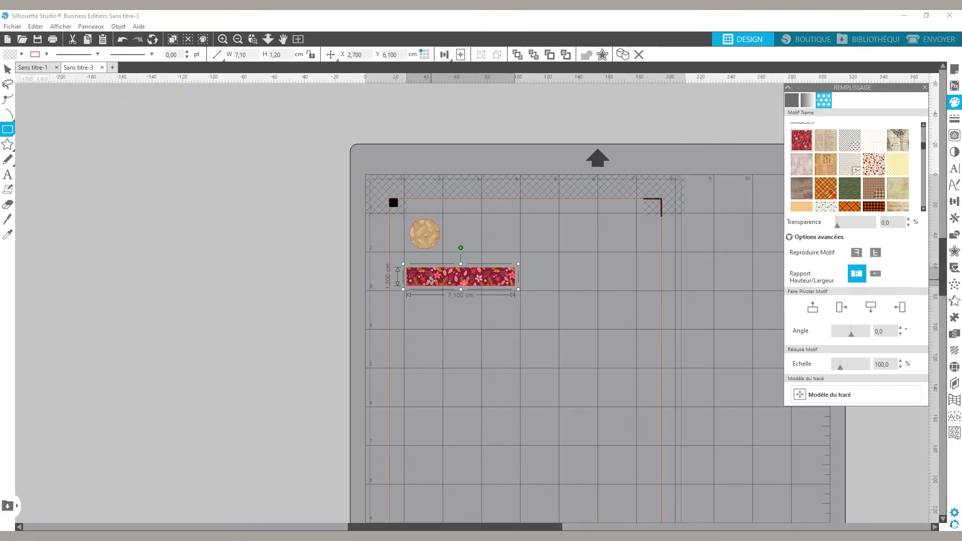
Scale the rectangle's poinsettia pattern to 210 % and add an internal offset of 0.07 cm inside the rectangle
drag(840, 370, 848, 370)
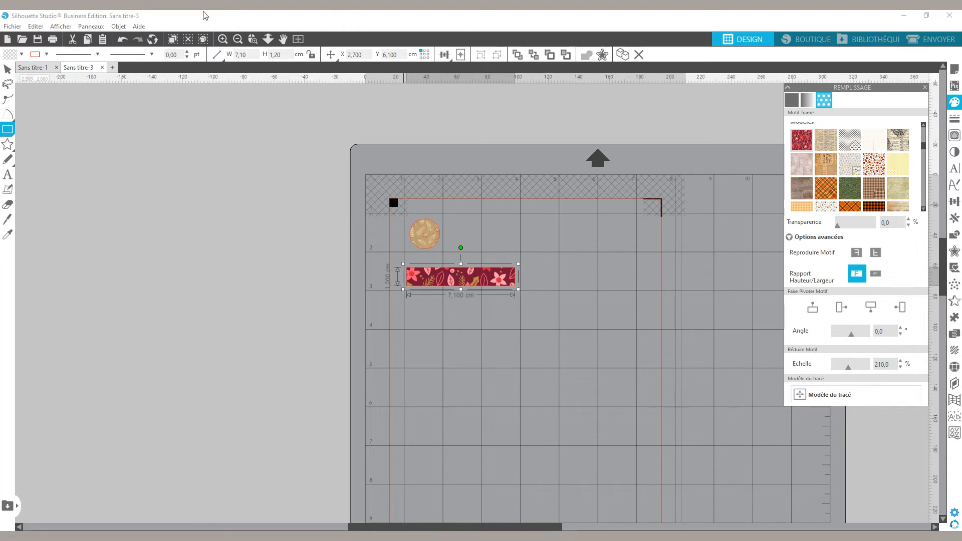
click(252, 38)
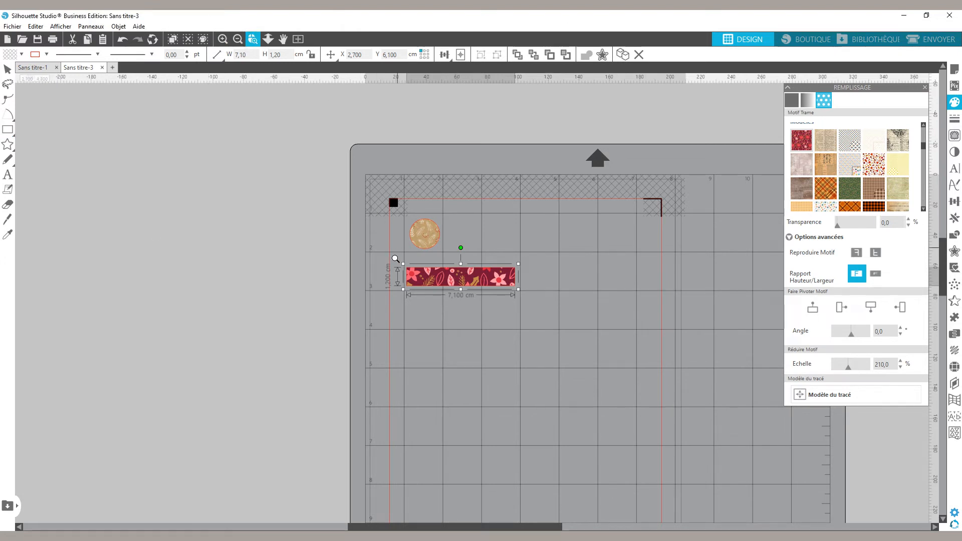
drag(395, 259, 530, 307)
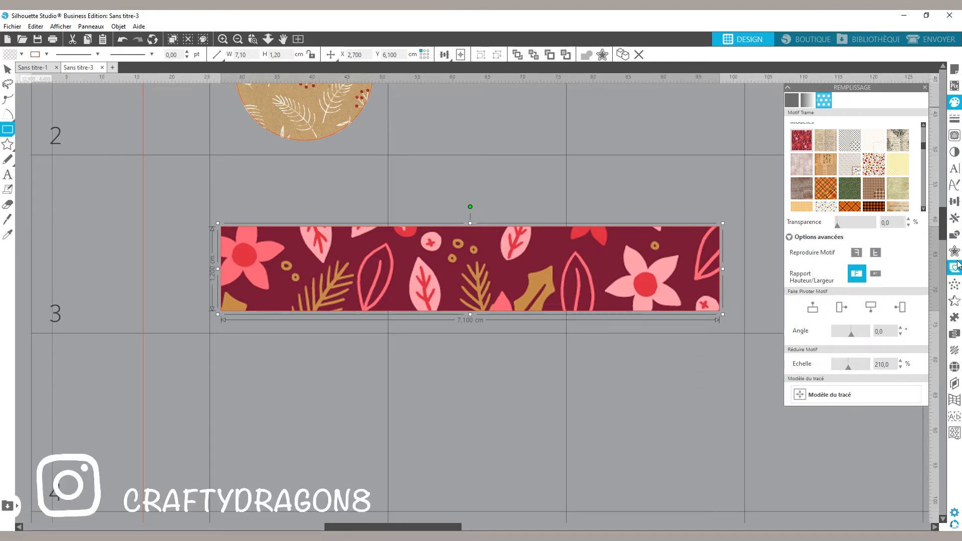
click(955, 250)
click(889, 114)
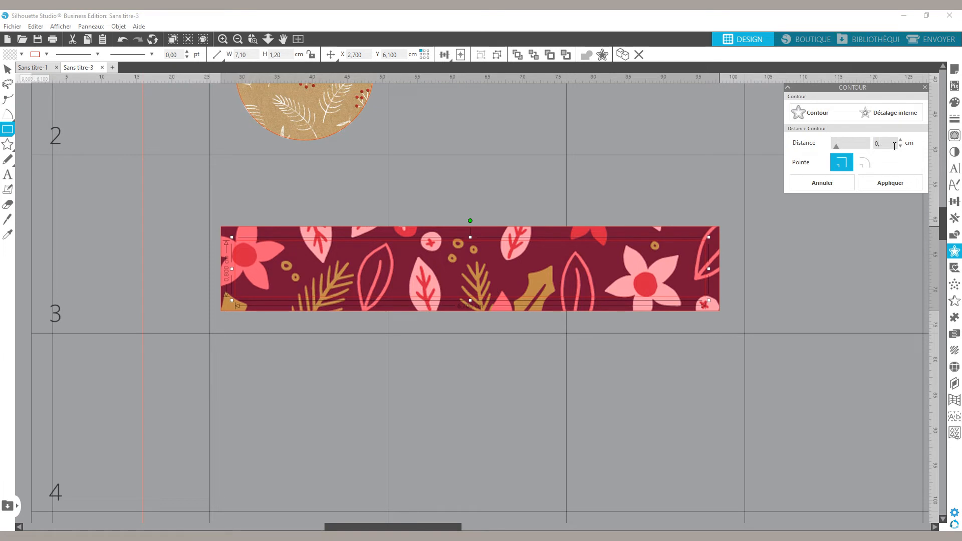
key(Return)
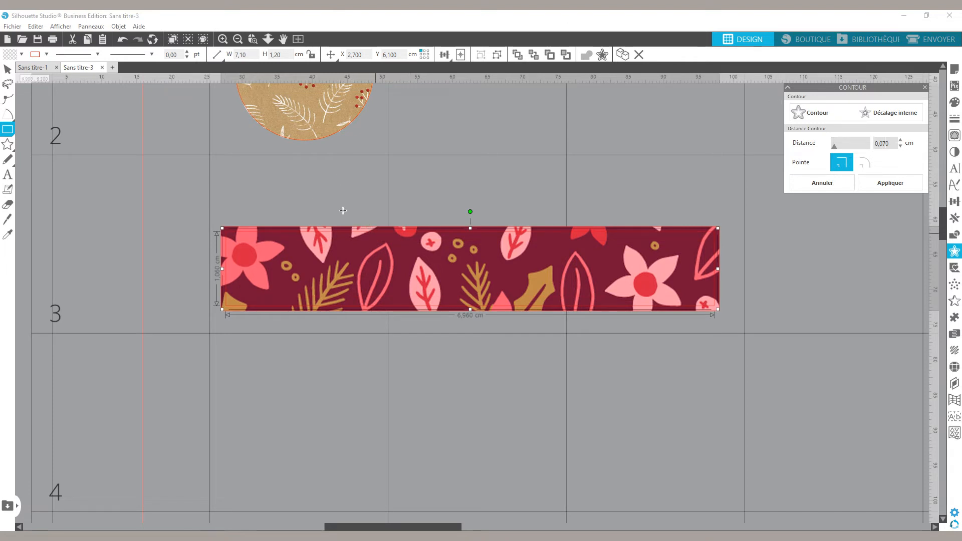
Make the outer 7.1 cm rectangle's line colour transparent, leaving the inner contour's red line as it is
click(8, 72)
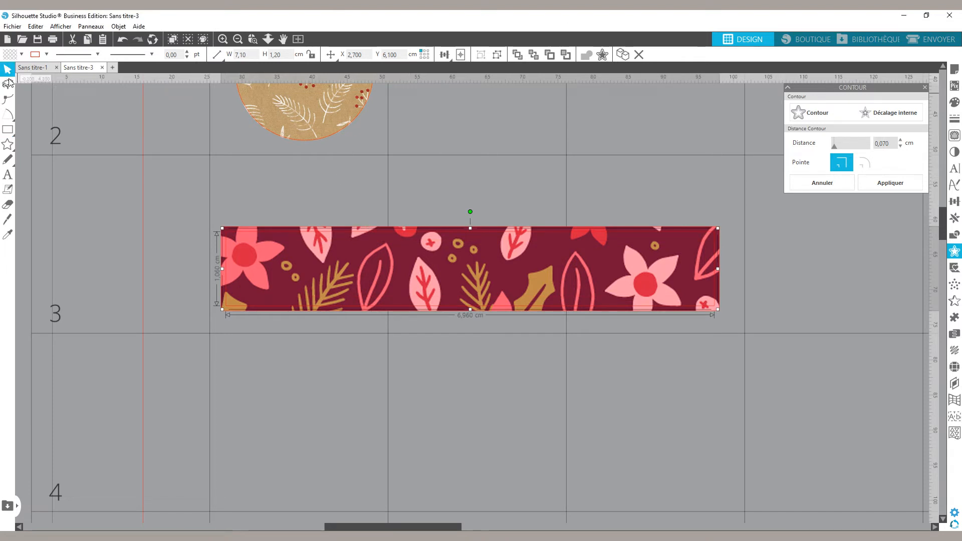
click(236, 228)
click(234, 226)
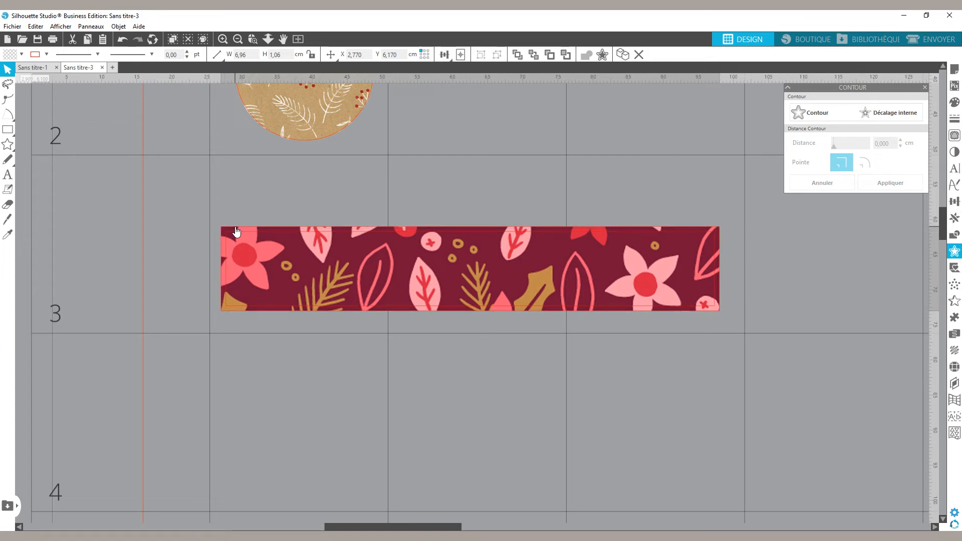
click(46, 54)
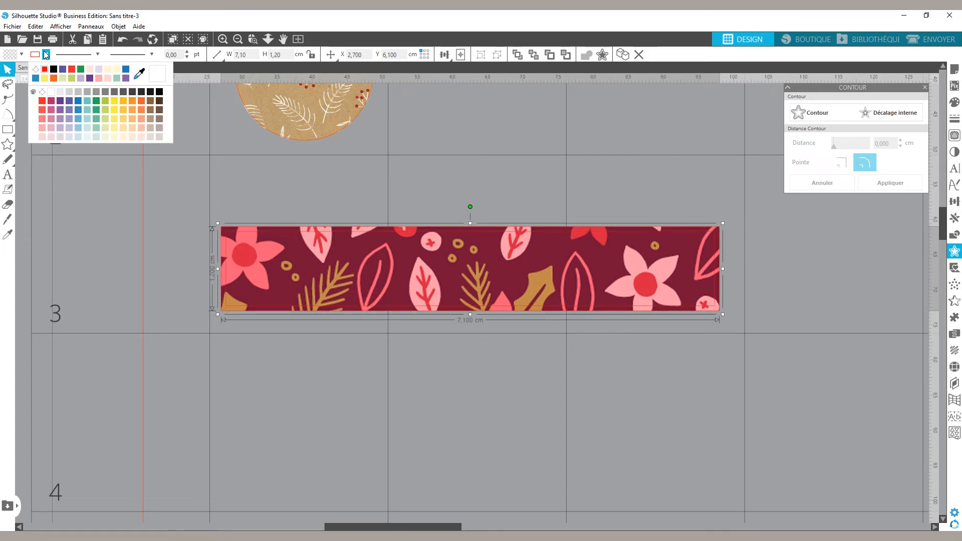
click(37, 68)
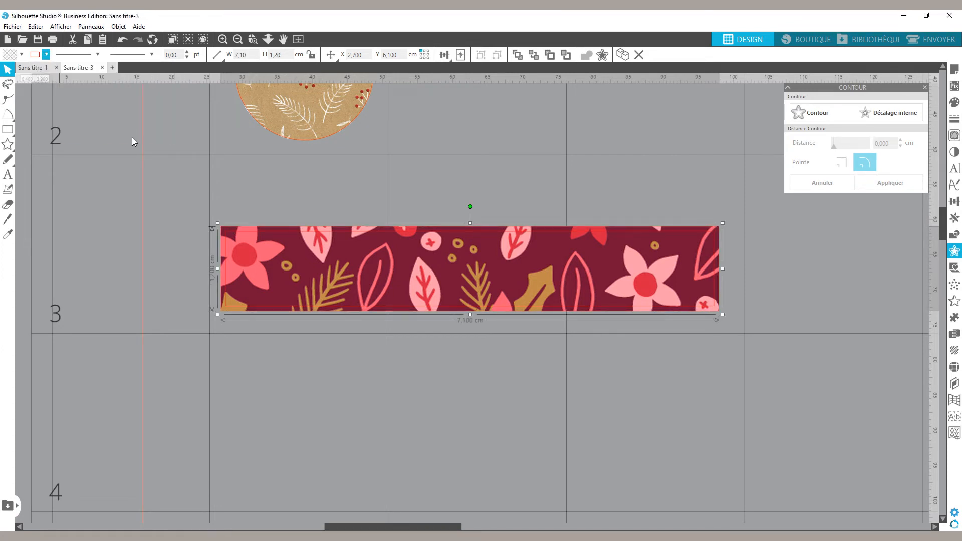
Group the patterned rectangle with its inner contour and move the group to about X 0.8 cm, Y 5.6 cm
drag(160, 209, 729, 360)
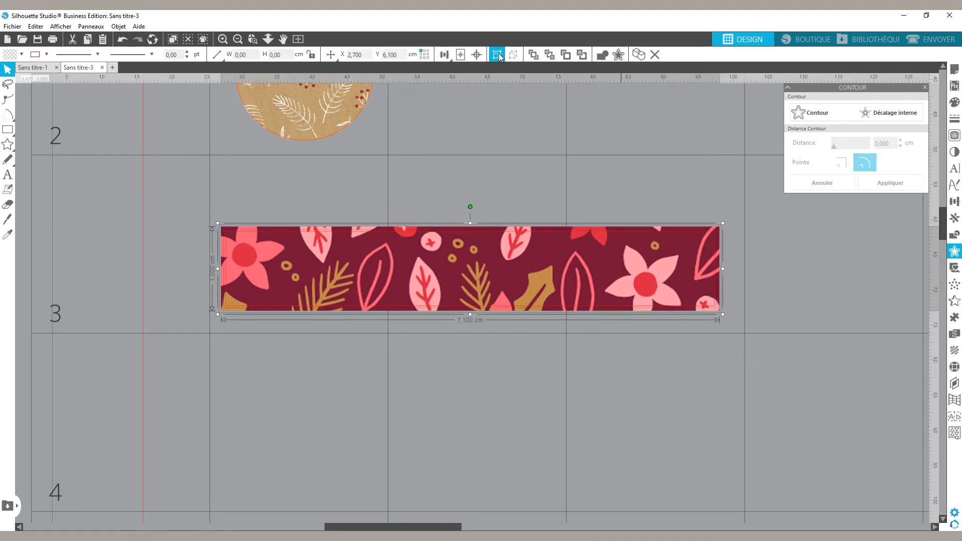
click(569, 390)
drag(559, 275, 453, 248)
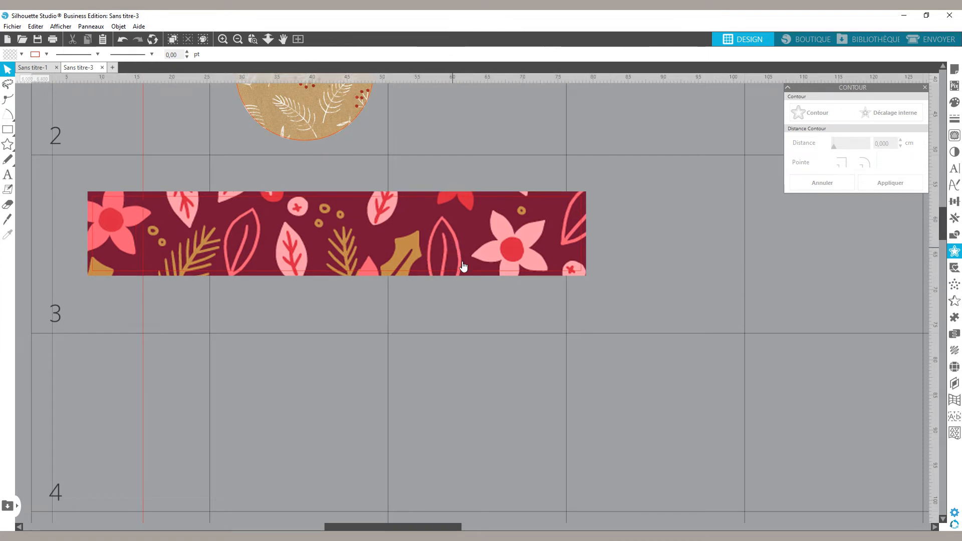
Check the circle and rectangle groups, preview the printed page with its registration marks, and leave without printing
scroll(464, 267, up, 5)
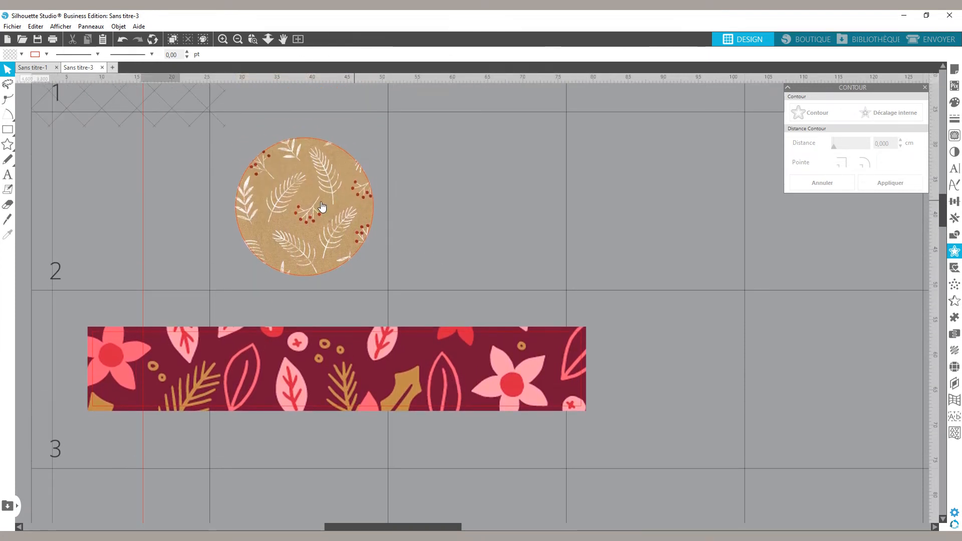
click(322, 207)
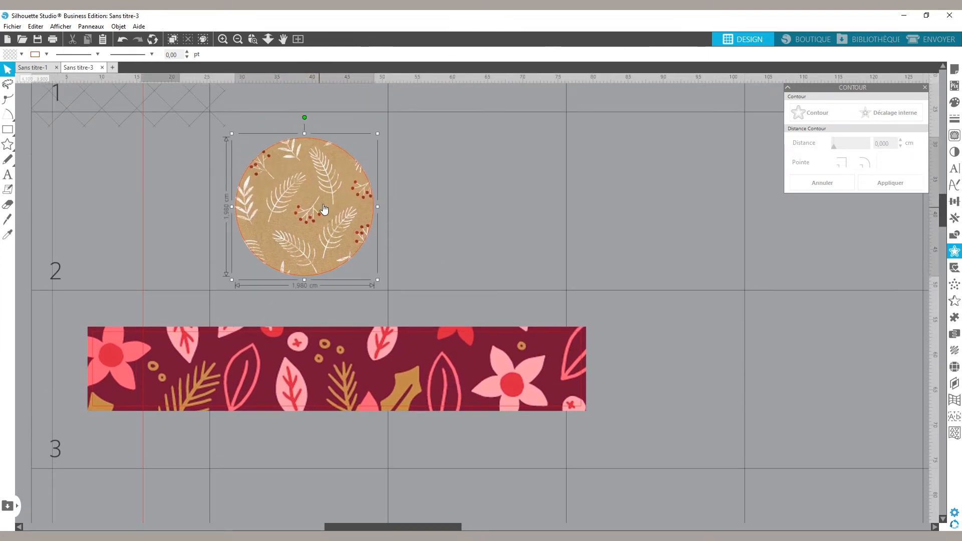
click(447, 370)
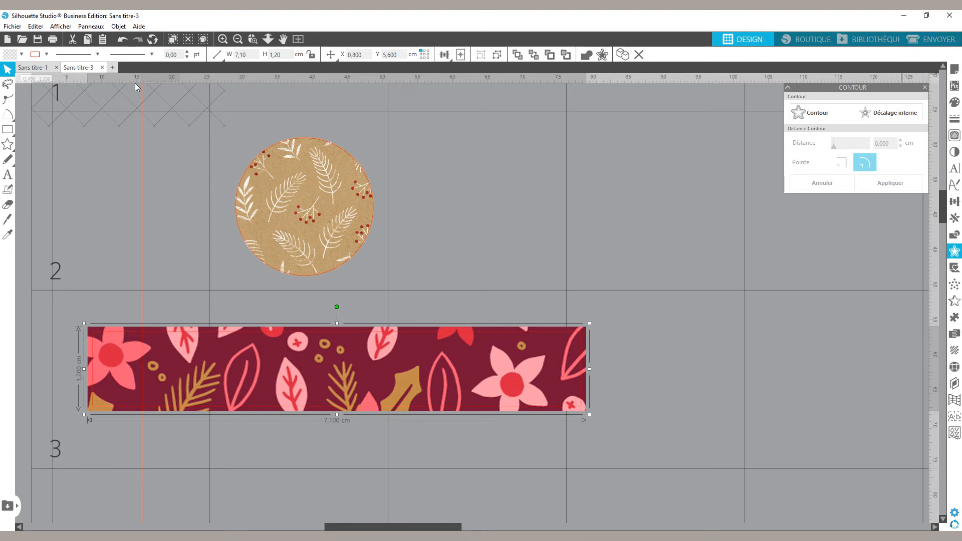
click(52, 40)
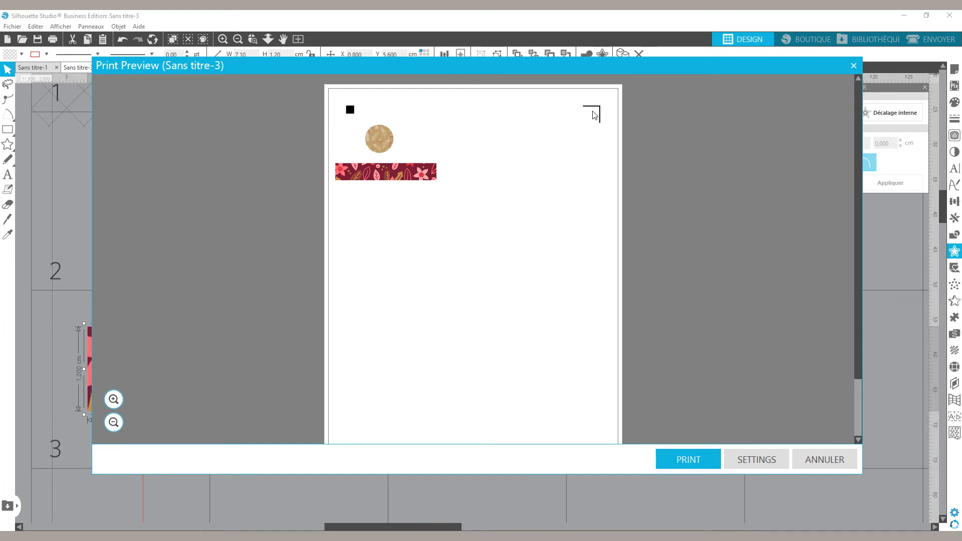
click(818, 464)
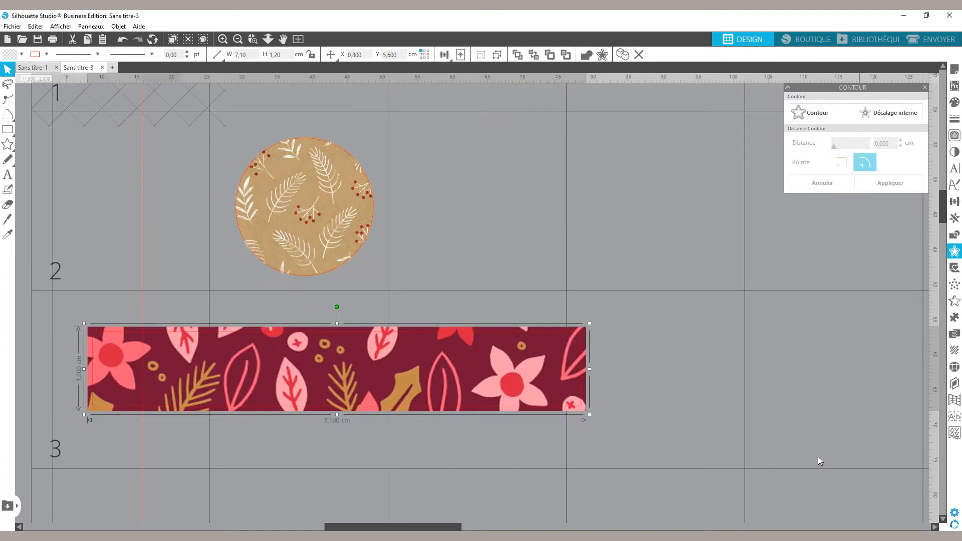
Set up the cut job by line colour and assign the material Papier adhésif, Blanc to the red lines
click(951, 48)
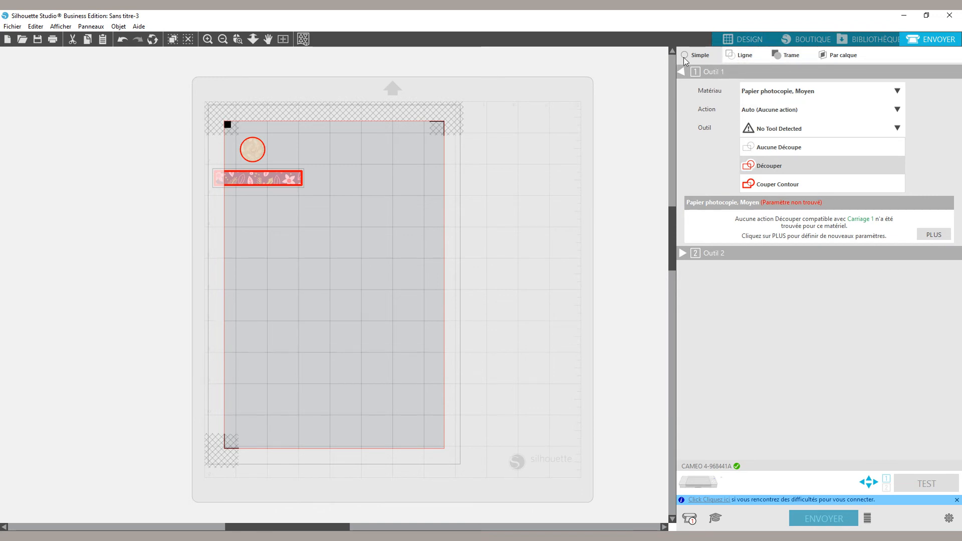
click(732, 59)
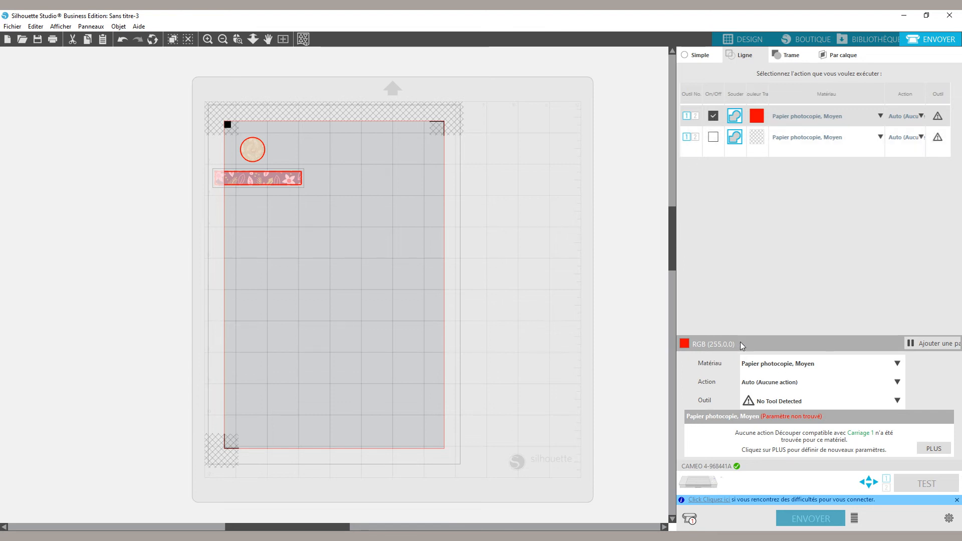
click(783, 363)
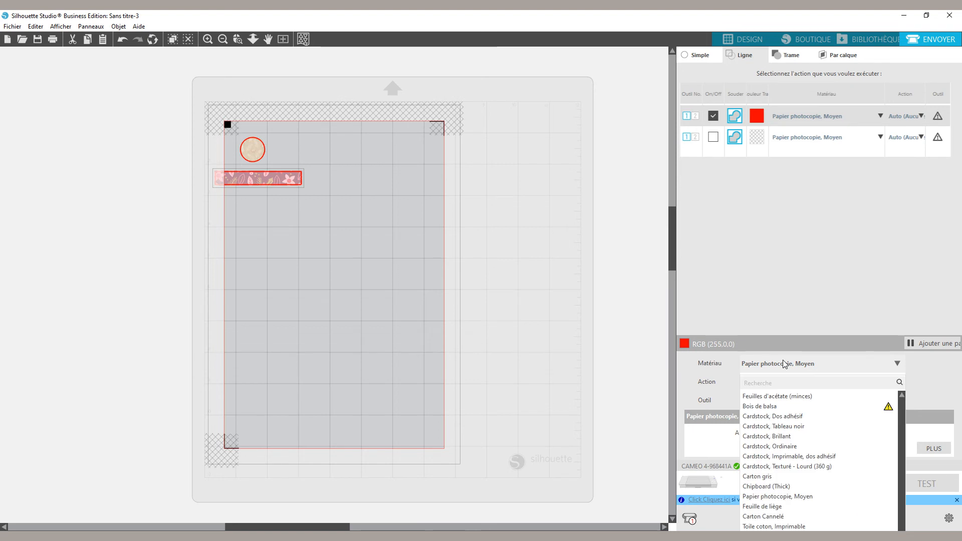
scroll(803, 482, down, 3)
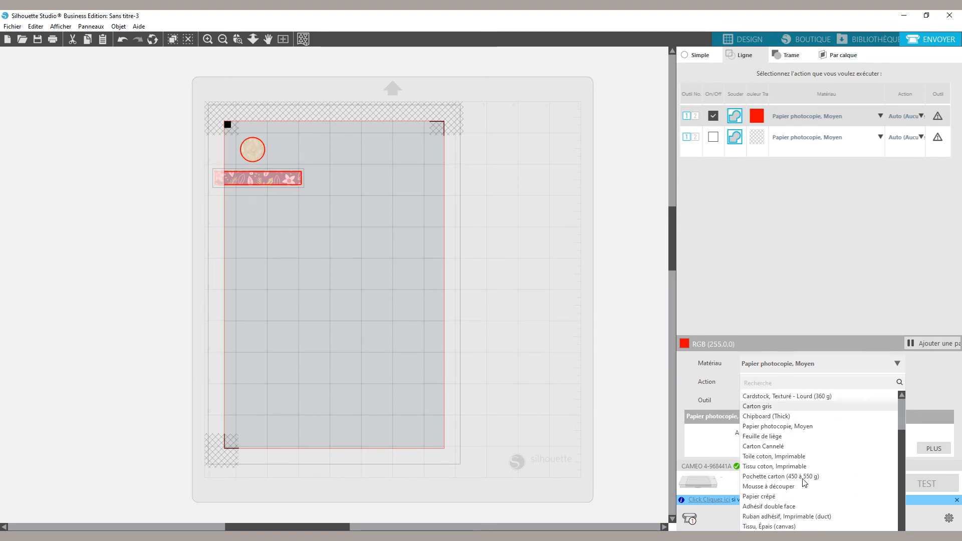
scroll(803, 481, down, 3)
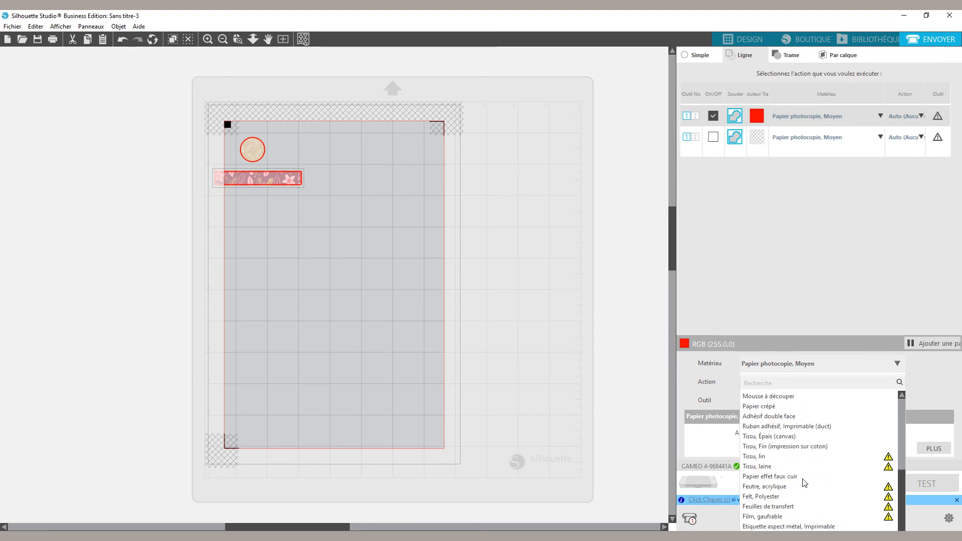
scroll(804, 482, down, 4)
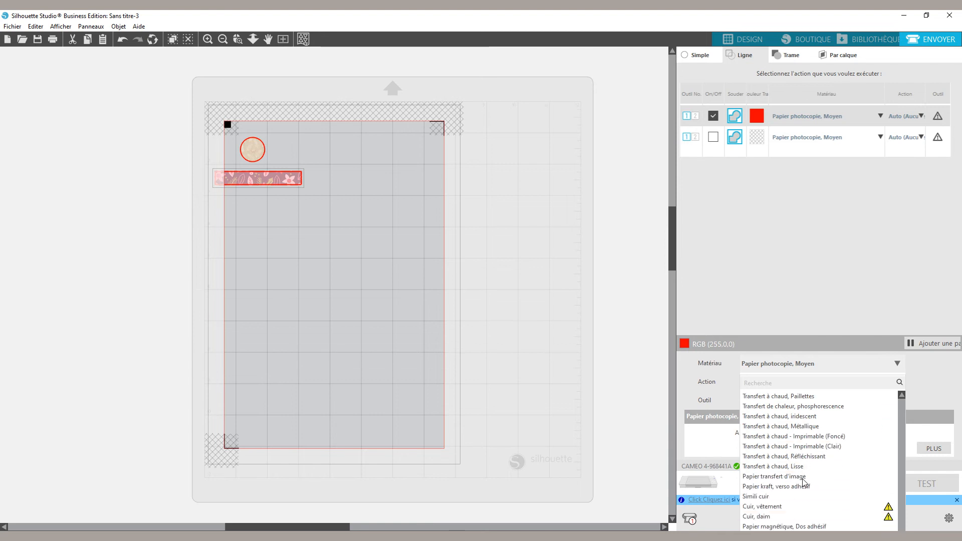
scroll(804, 481, down, 4)
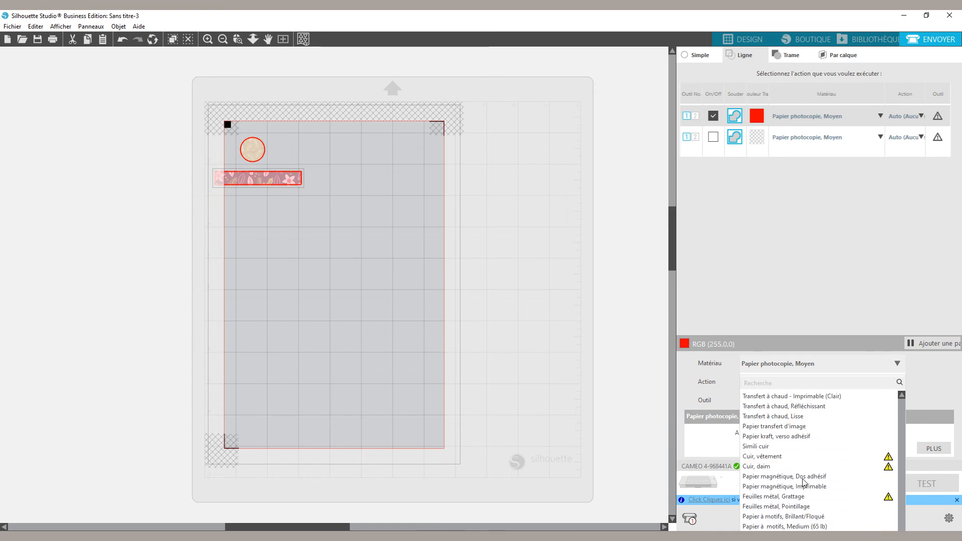
scroll(804, 482, down, 2)
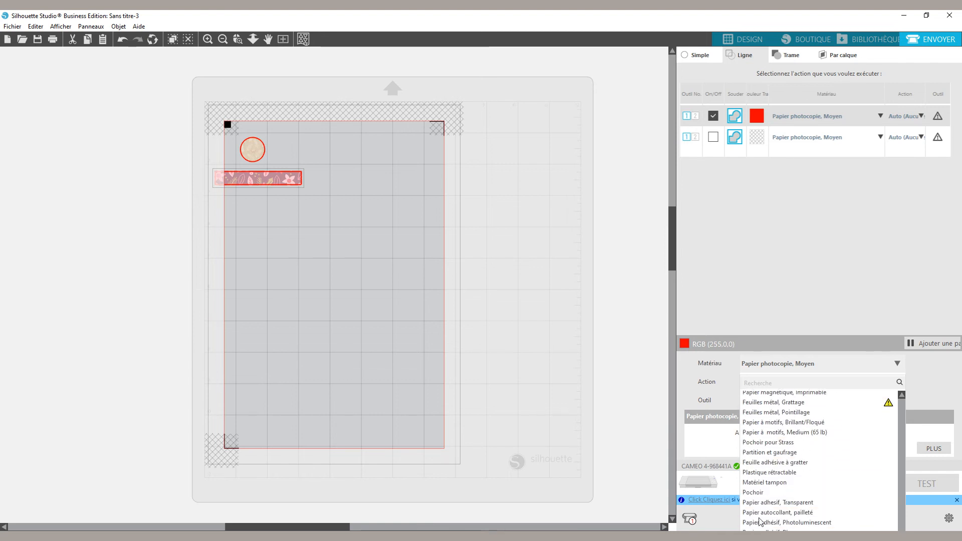
click(758, 528)
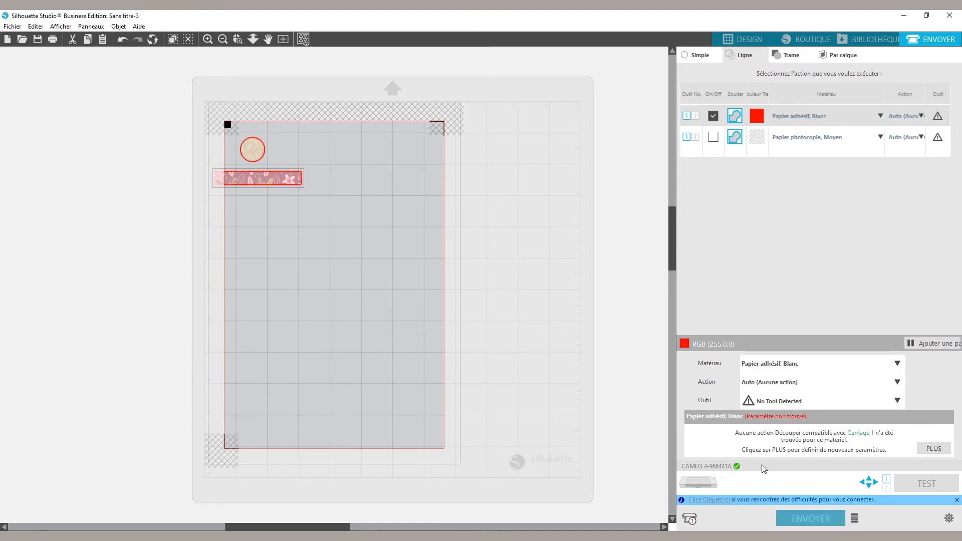
Set the red lines' action to Découper with Lame Silhouette as the tool
click(777, 384)
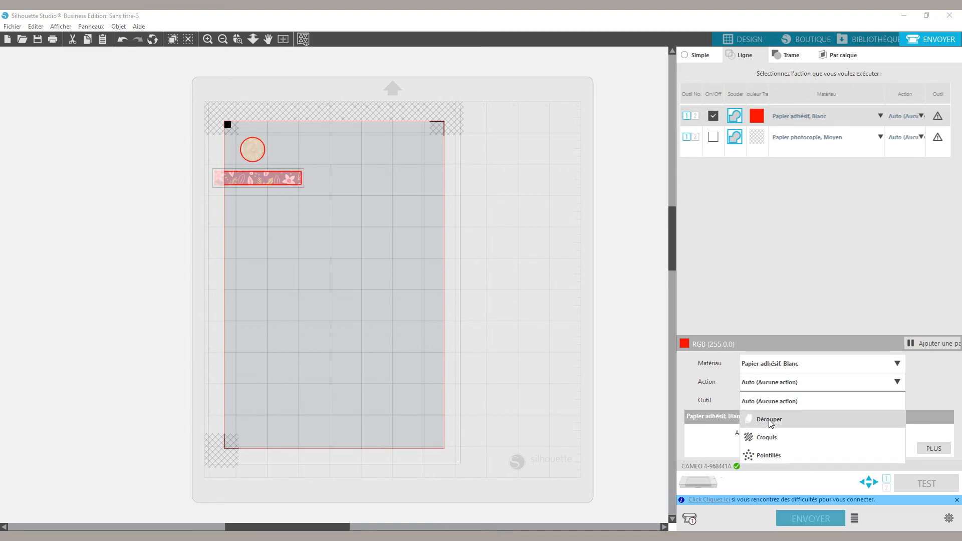
click(770, 419)
click(771, 403)
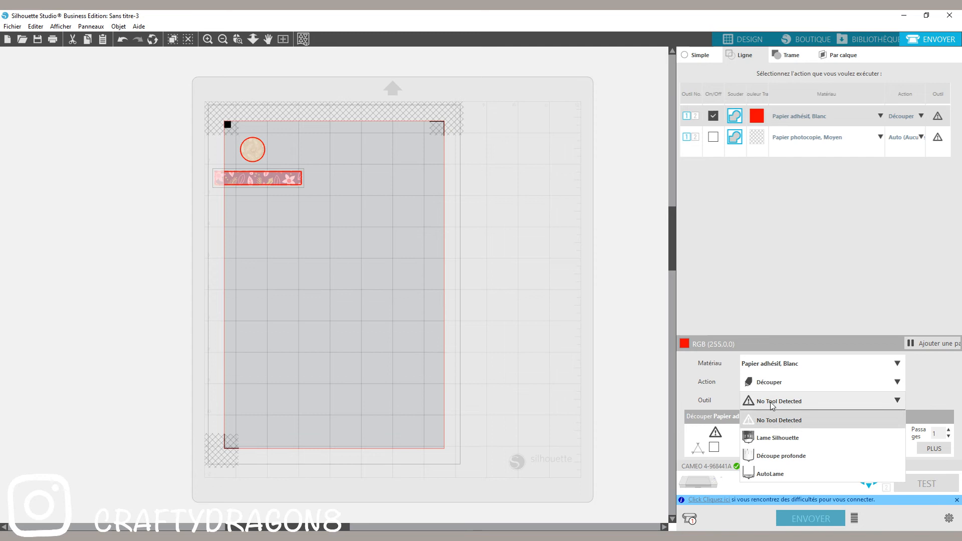
click(770, 437)
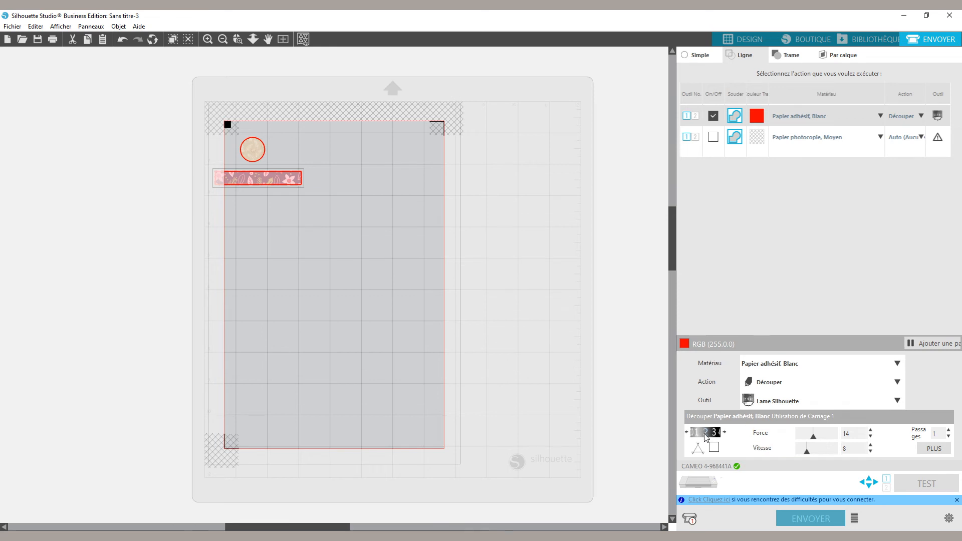
Lower the blade depth, set the force to 30, reduce the speed and increase the number of passes for the red lines
click(686, 432)
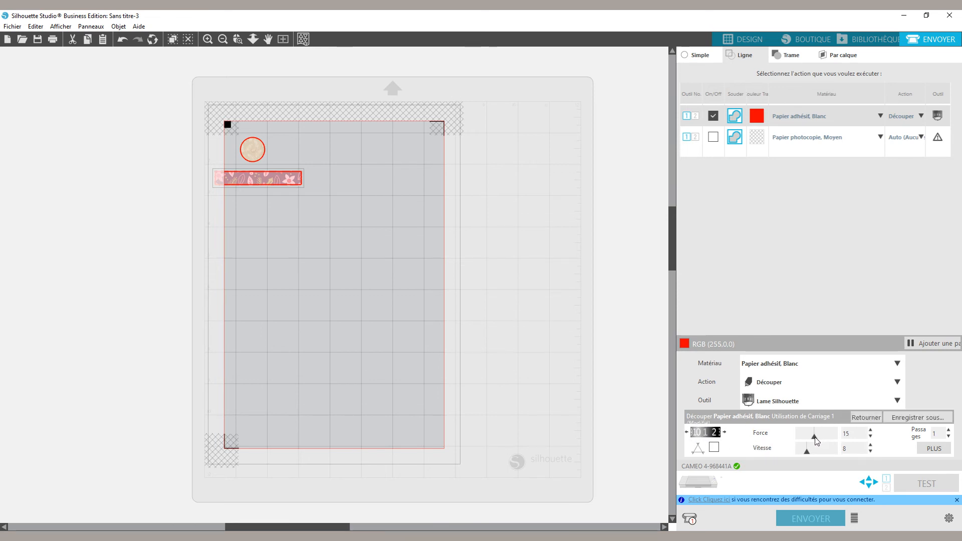
drag(814, 437, 832, 437)
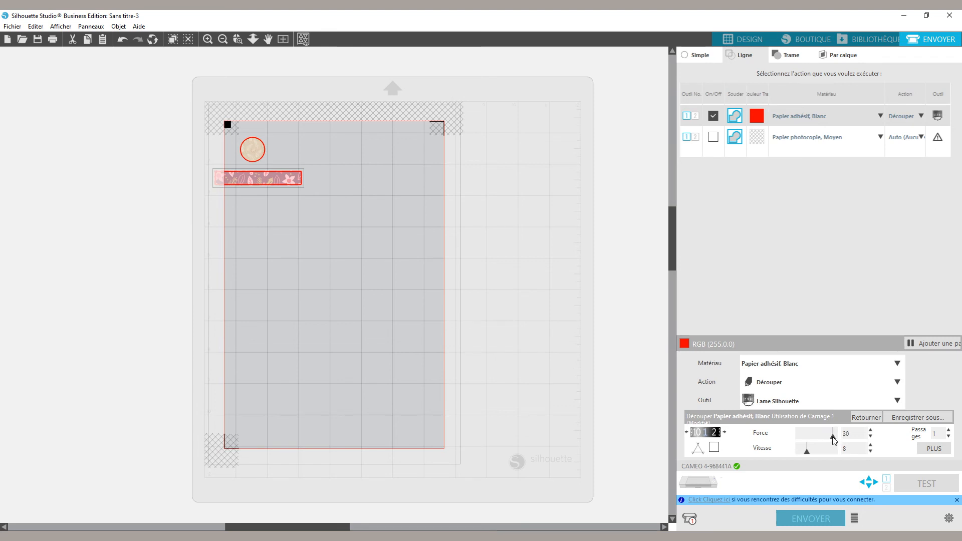
click(869, 451)
click(869, 451)
click(869, 451)
click(948, 431)
Return to the design and examine the kraft circle's edge and internal contour up close
click(727, 40)
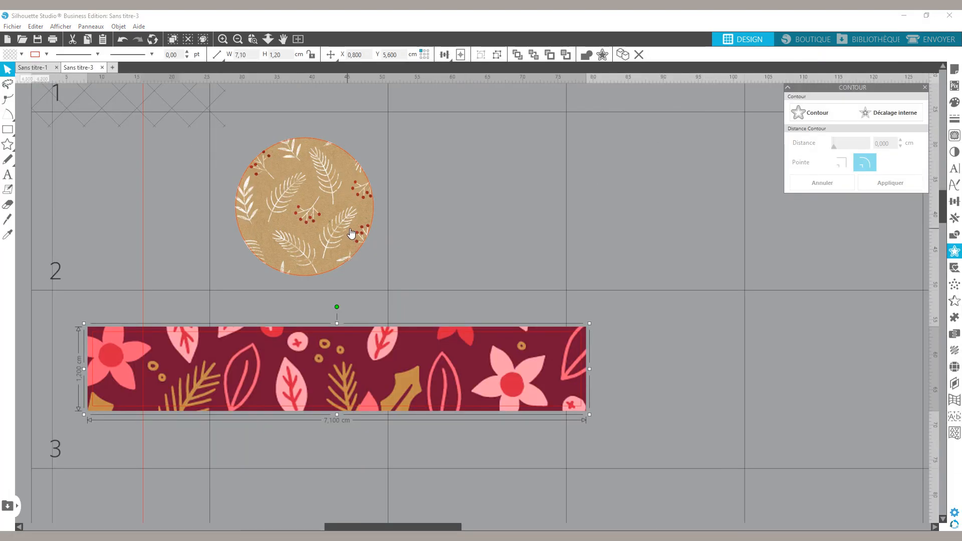
click(253, 38)
drag(242, 138, 423, 287)
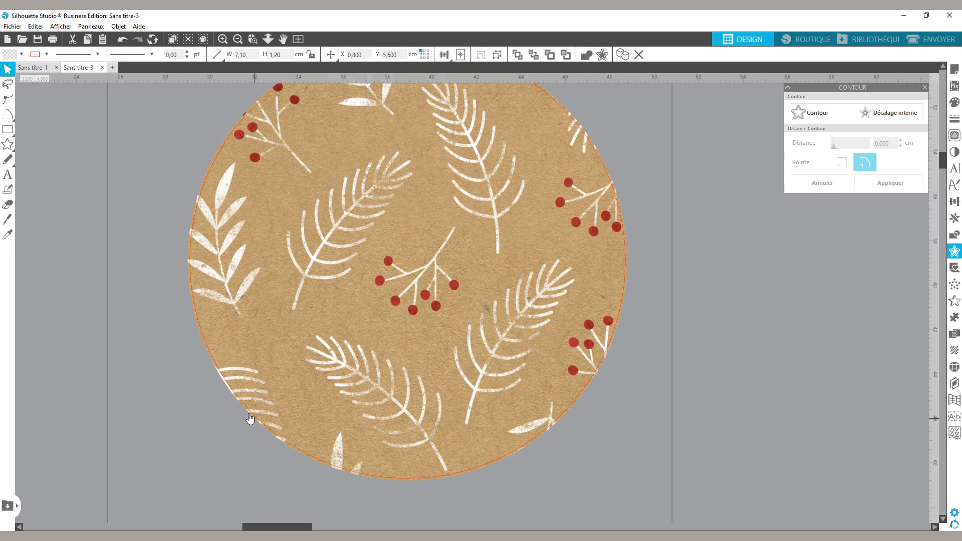
scroll(250, 416, down, 4)
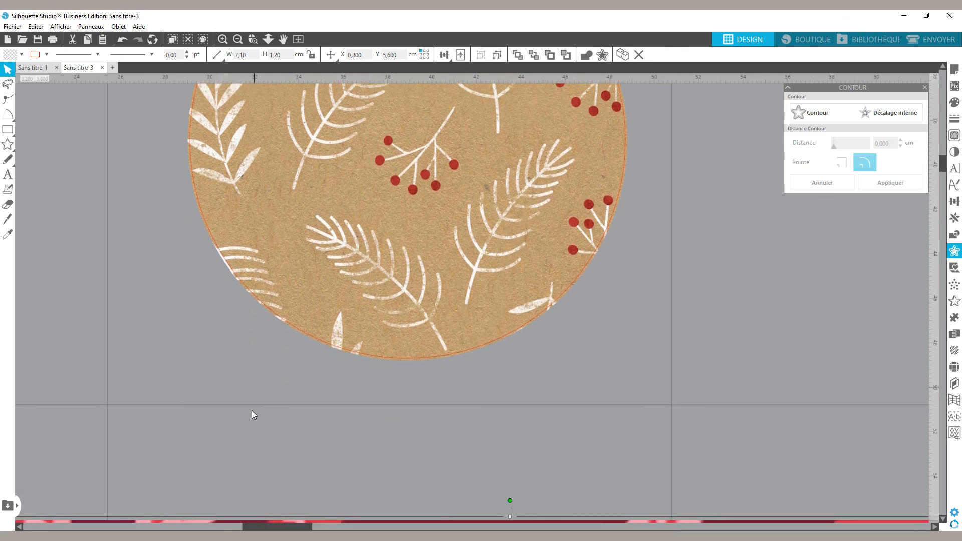
scroll(251, 414, down, 3)
scroll(252, 414, up, 2)
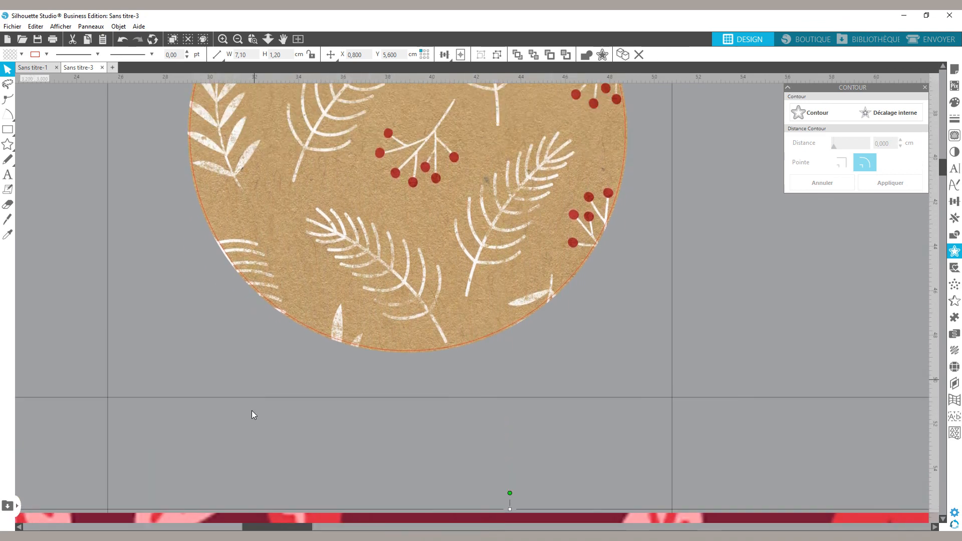
scroll(251, 414, up, 2)
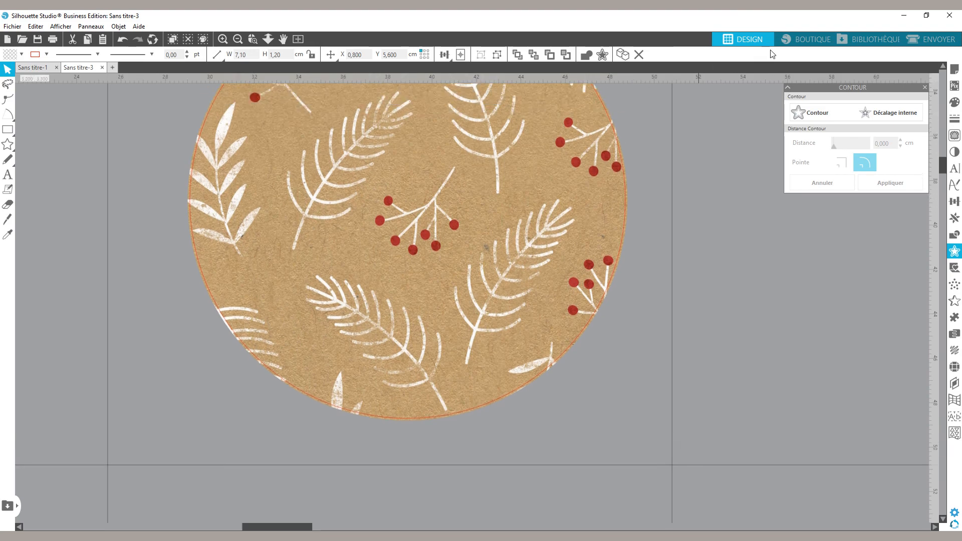